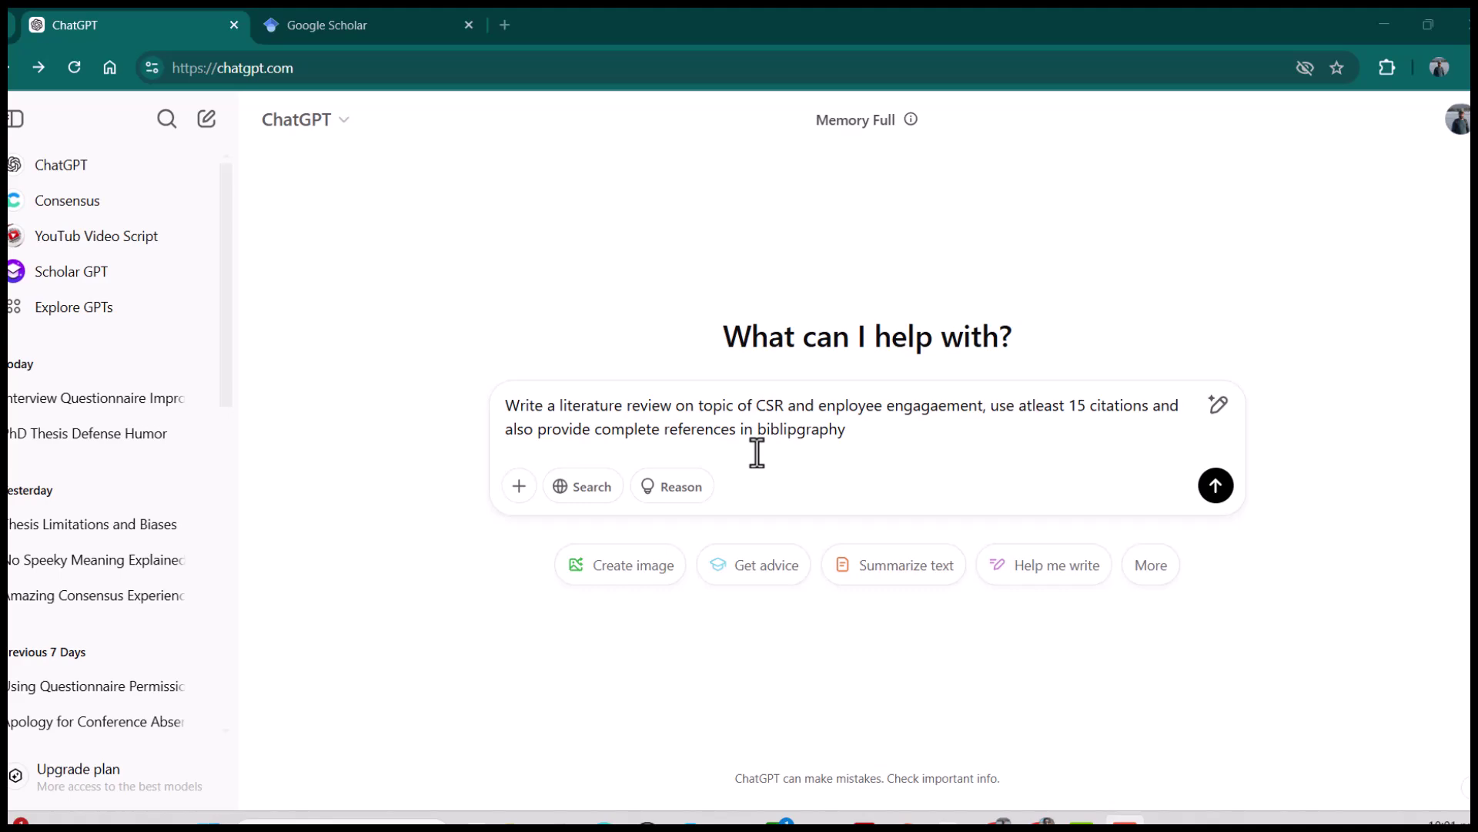
Send the CSR and employee engagement literature review prompt requesting 15+ citations and a full bibliography
left_click(1216, 485)
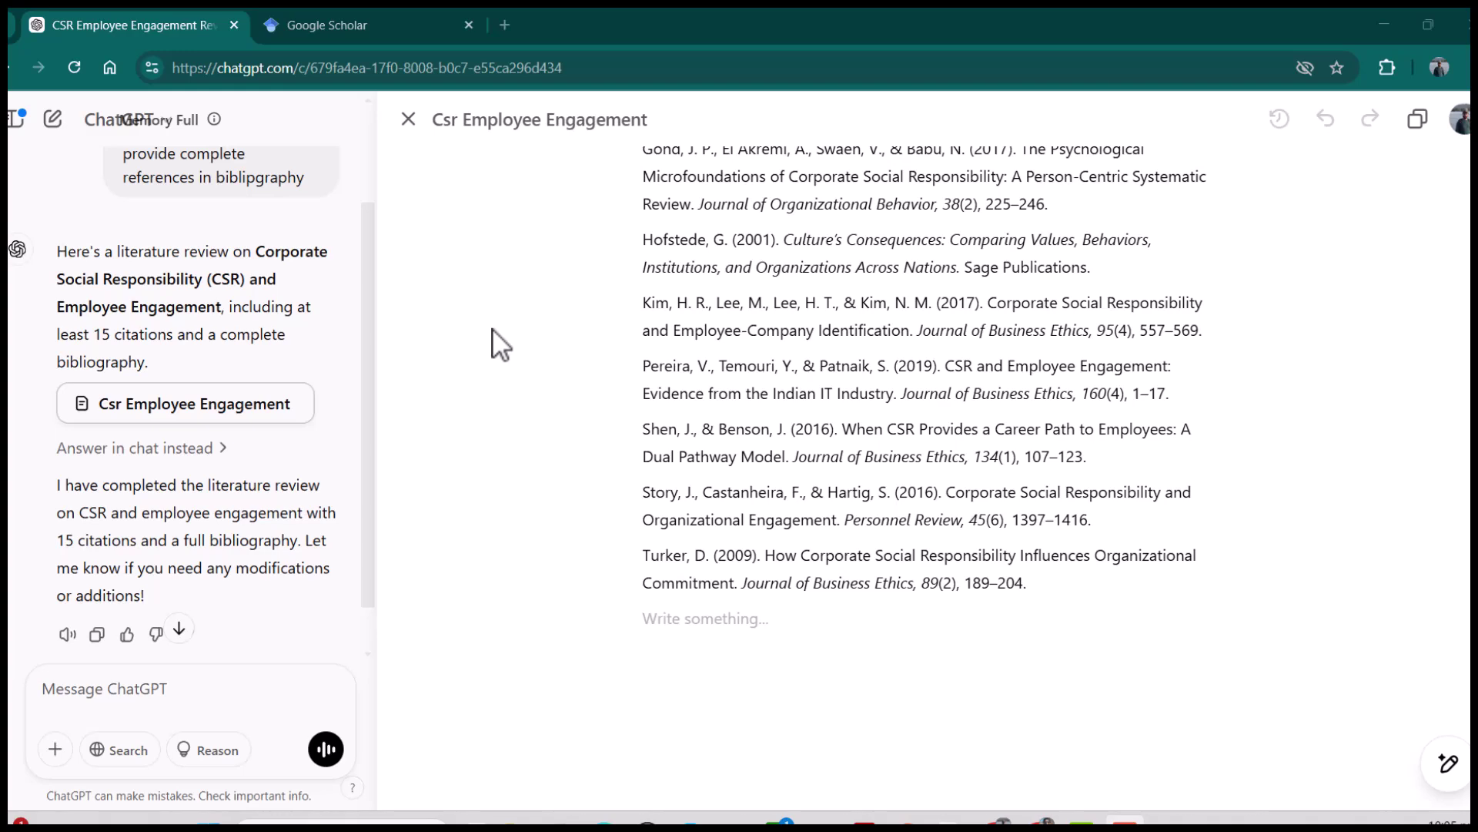
Scroll the finished review back up to the start of its Bibliography
scroll(927, 316, "up", 10)
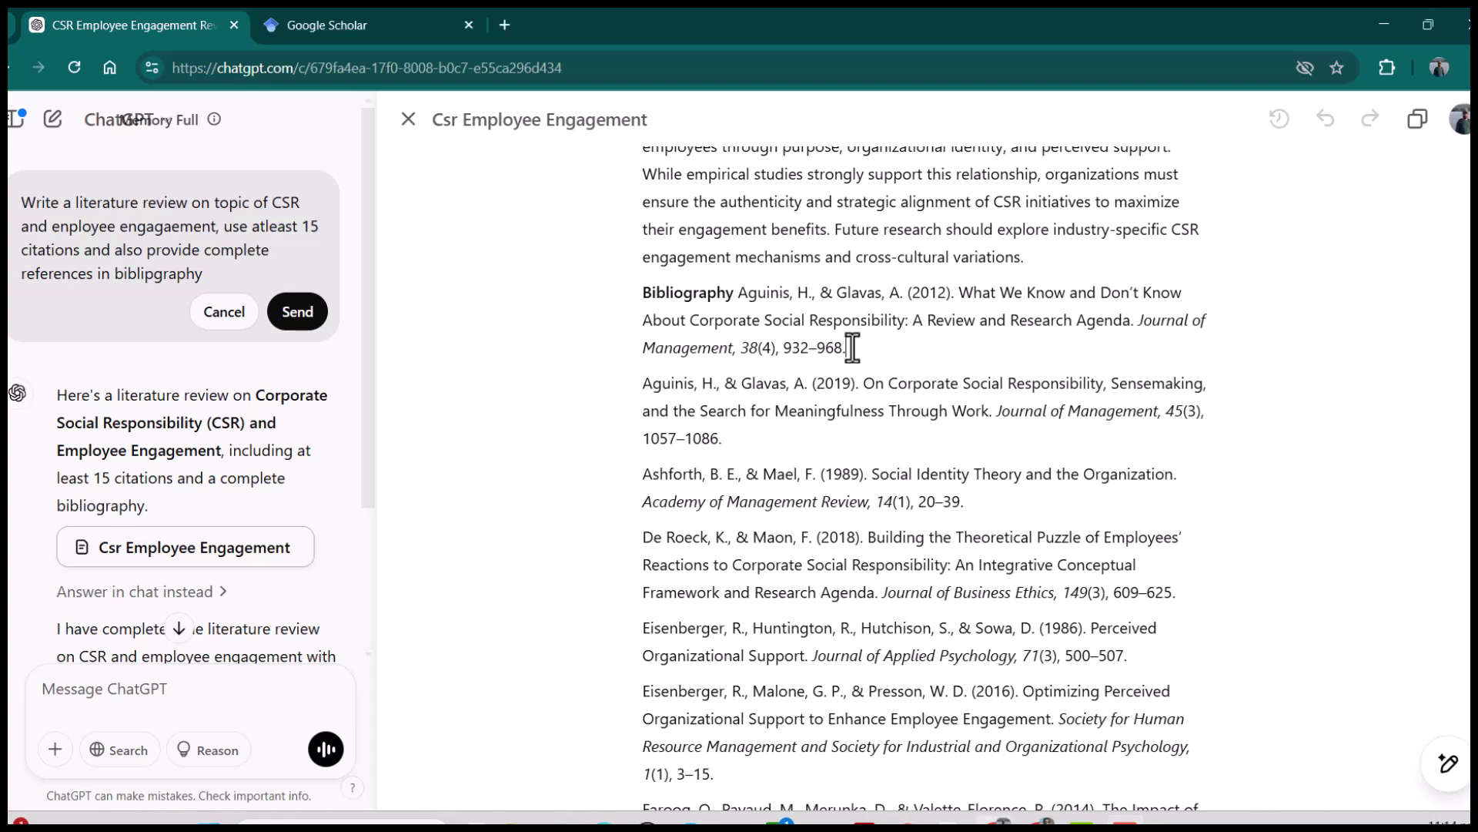
Look up the Aguinis & Glavas (2012) CSR review in Google Scholar and check its citation
left_click_drag(851, 348, 741, 299)
right_click(741, 298)
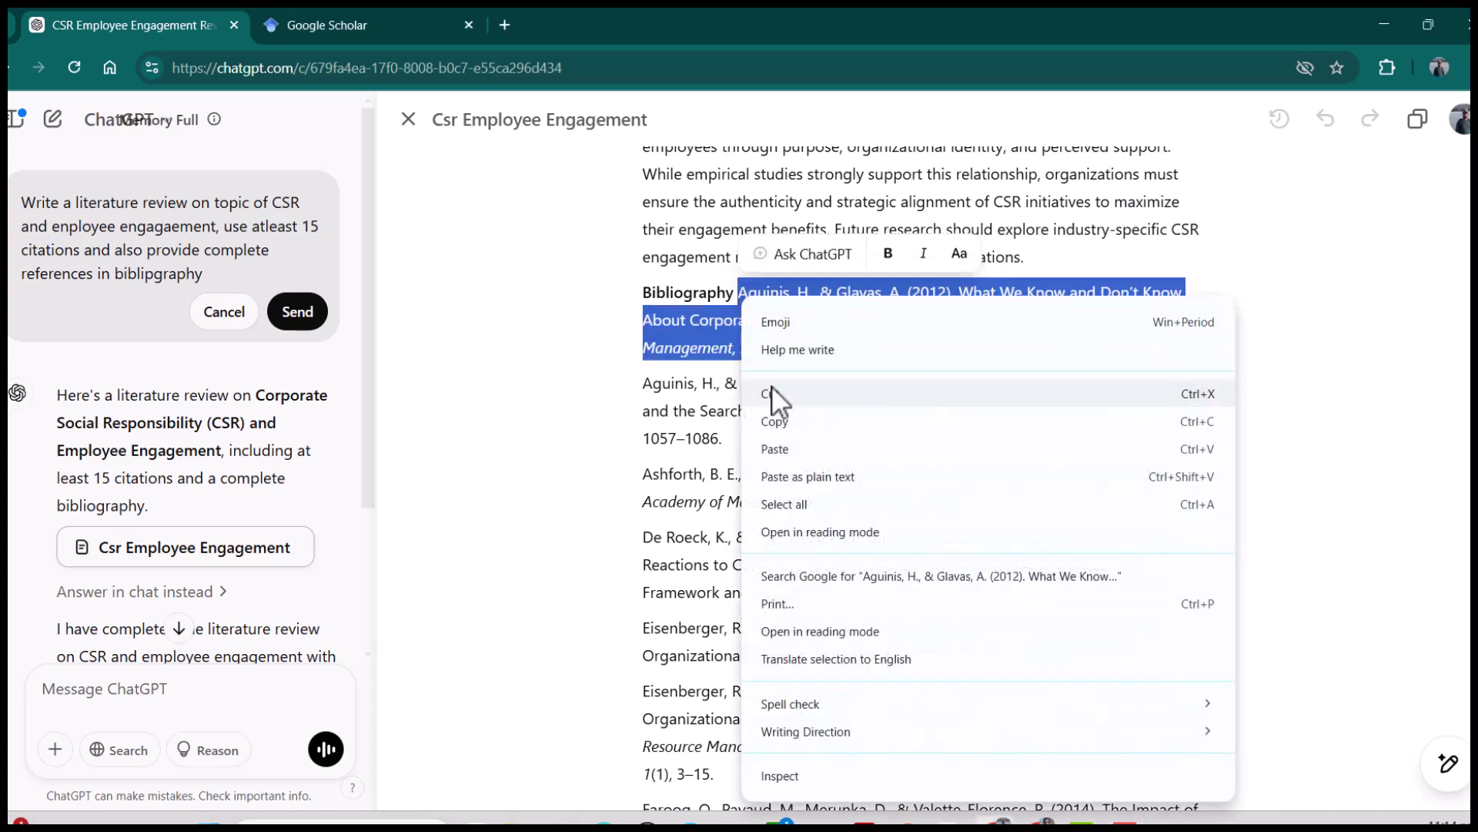
left_click(769, 418)
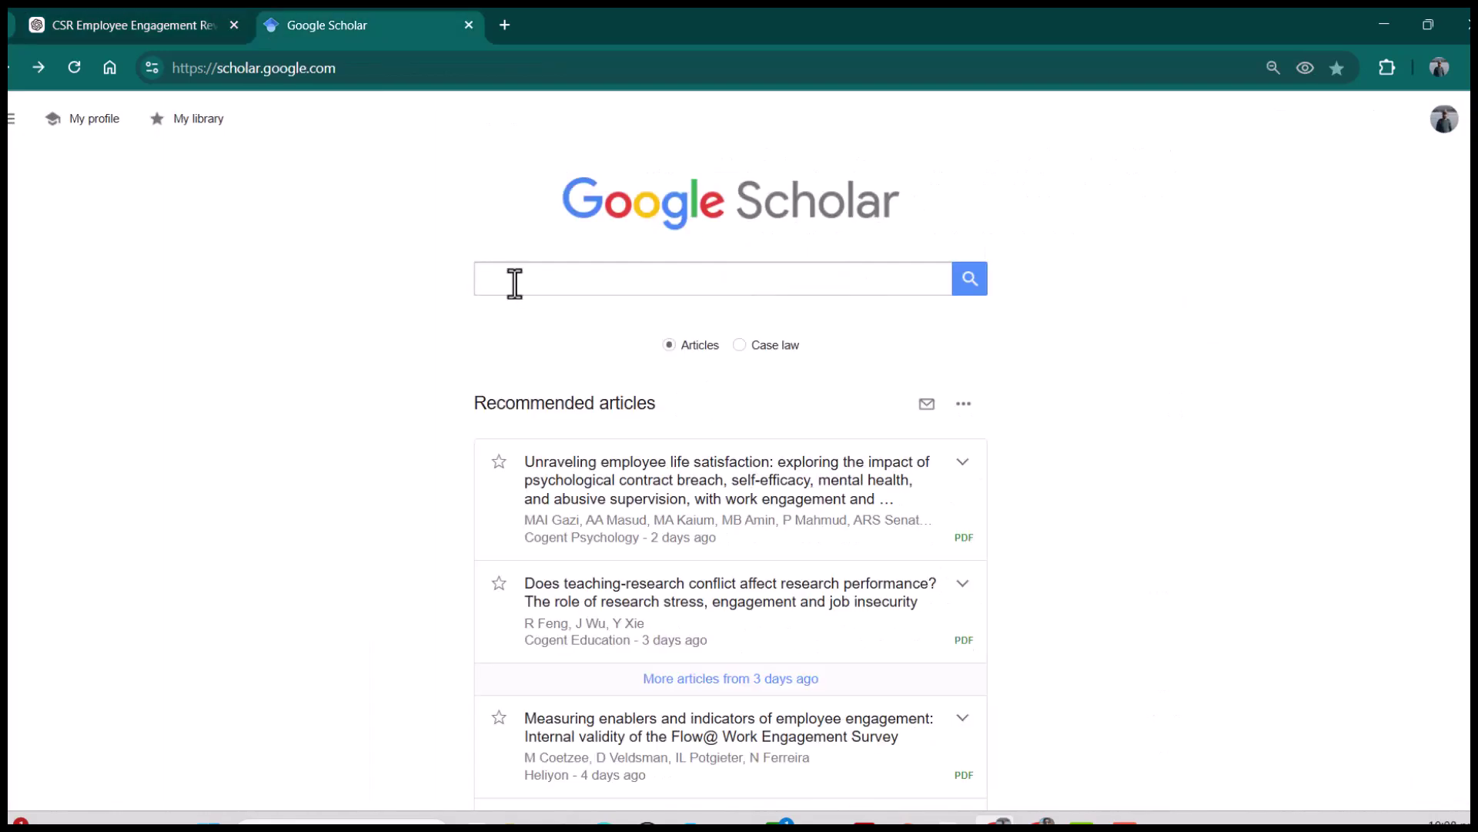
left_click(515, 280)
key("ctrl+v")
key("Return")
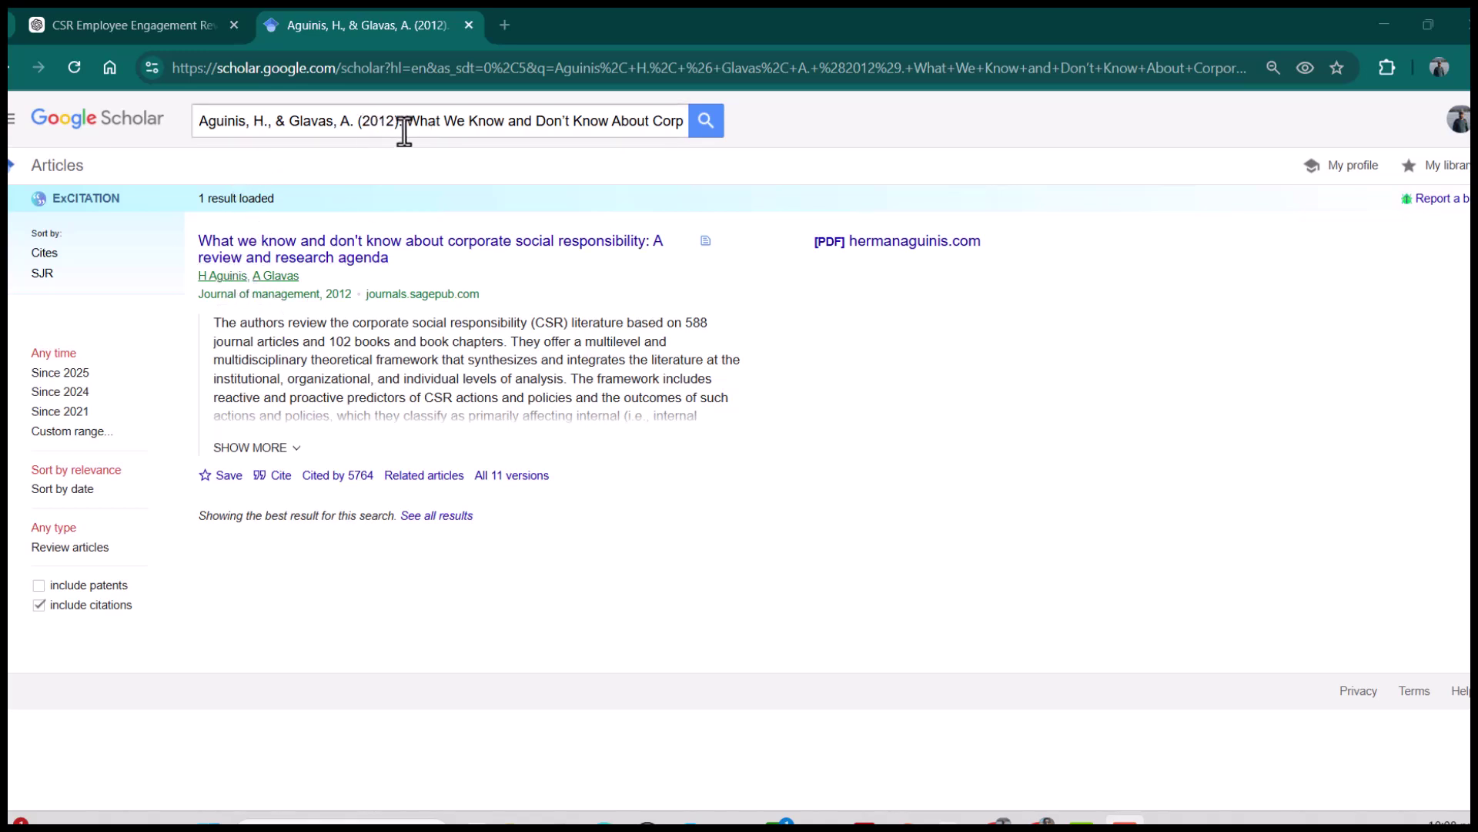
left_click(560, 123)
left_click_drag(561, 123, 760, 123)
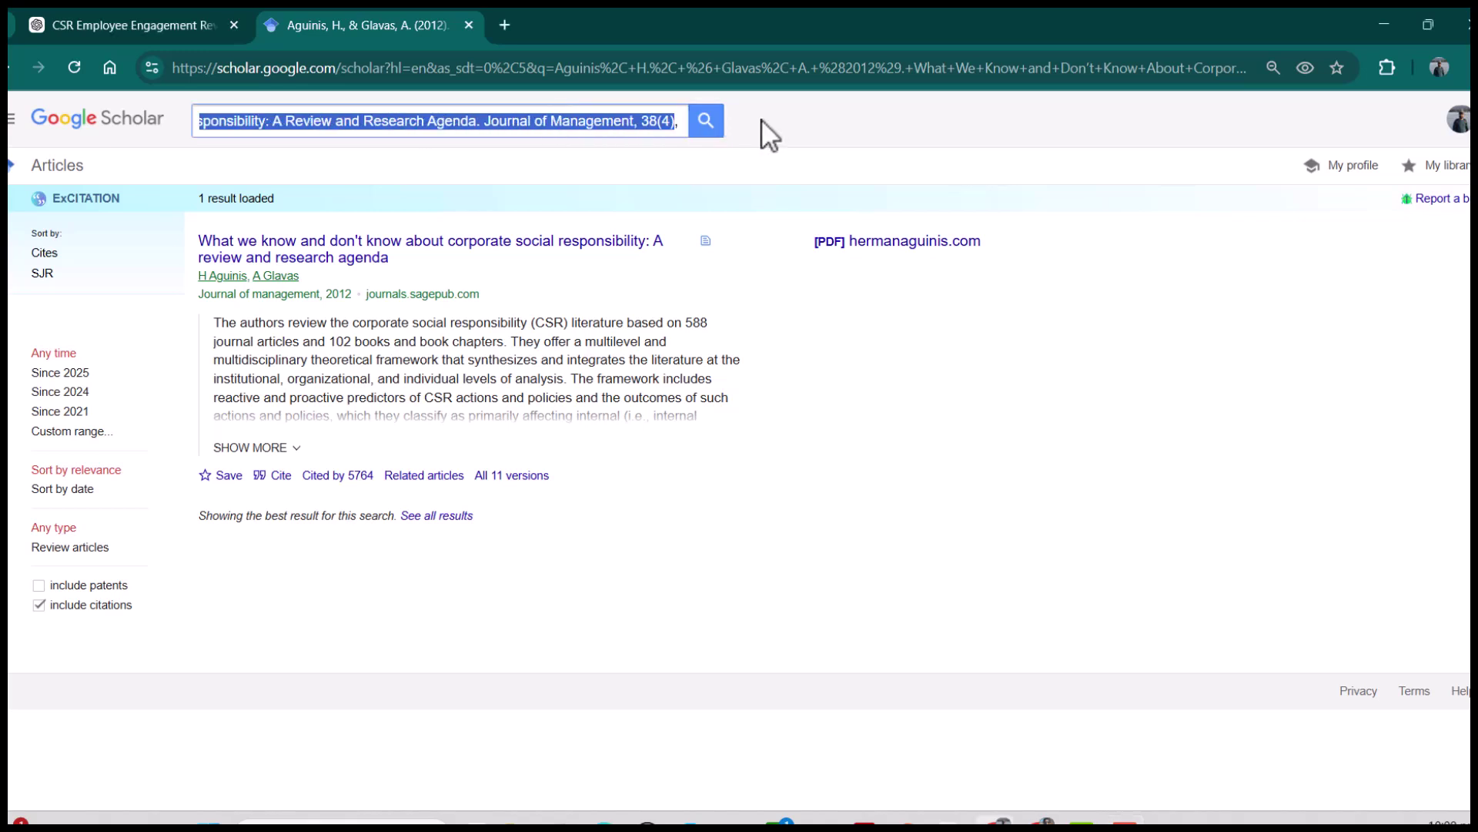
left_click(282, 477)
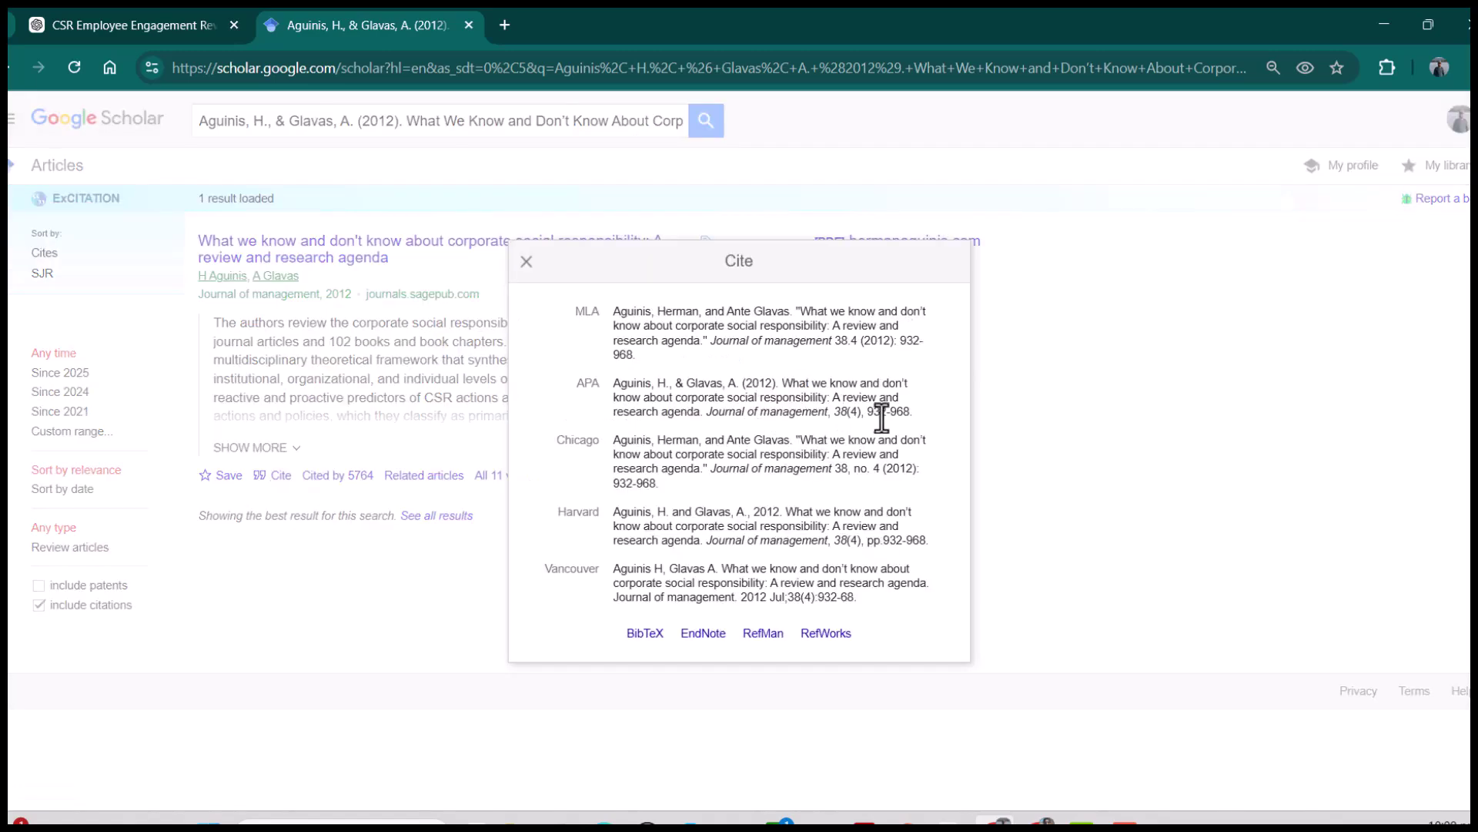
left_click(619, 119)
Search Google Scholar for the 2019 Aguinis & Glavas CSR sensemaking reference
left_click_drag(622, 120, 847, 131)
key("ctrl+shift+Tab")
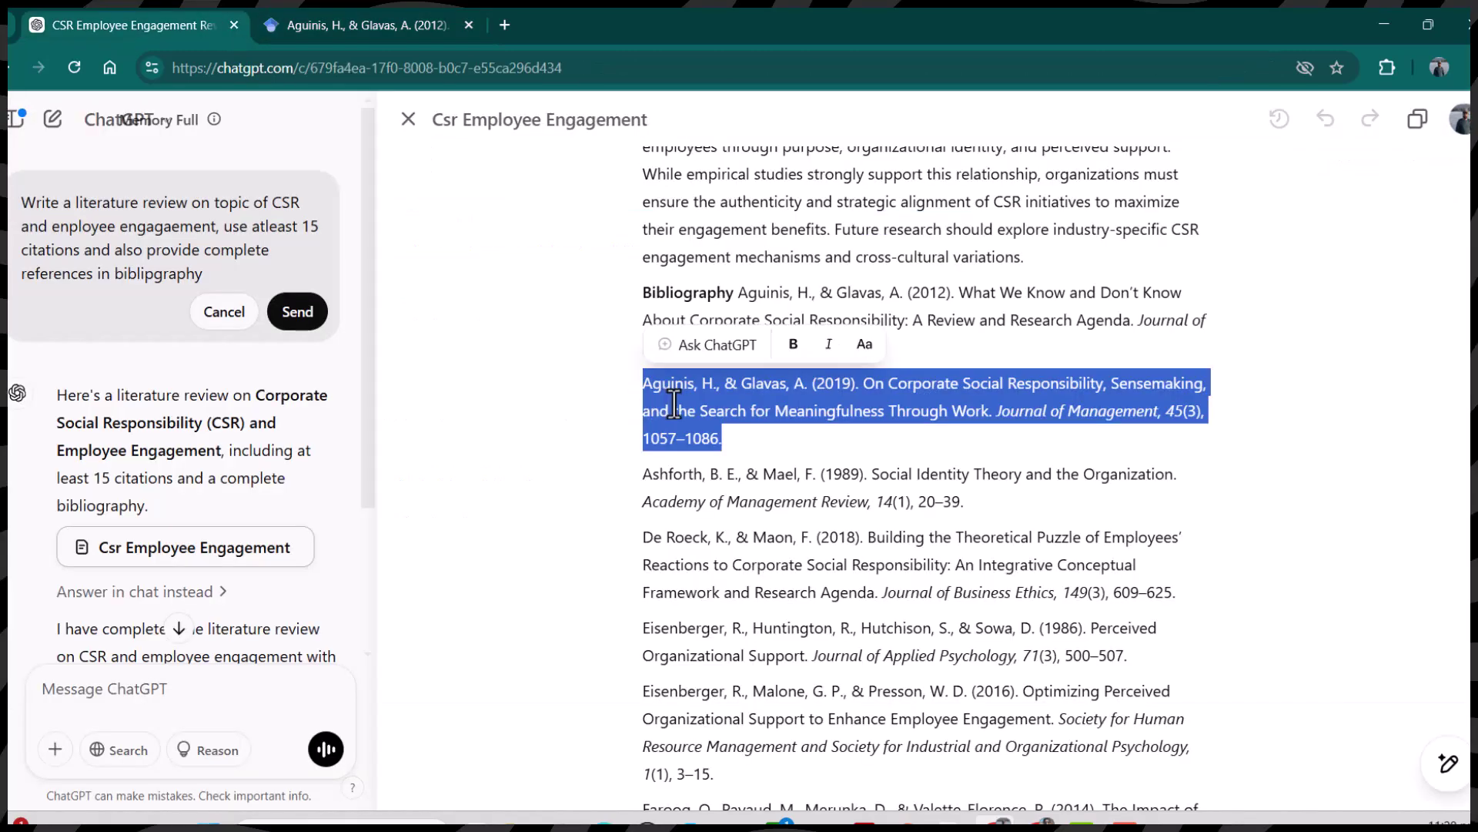
right_click(673, 403)
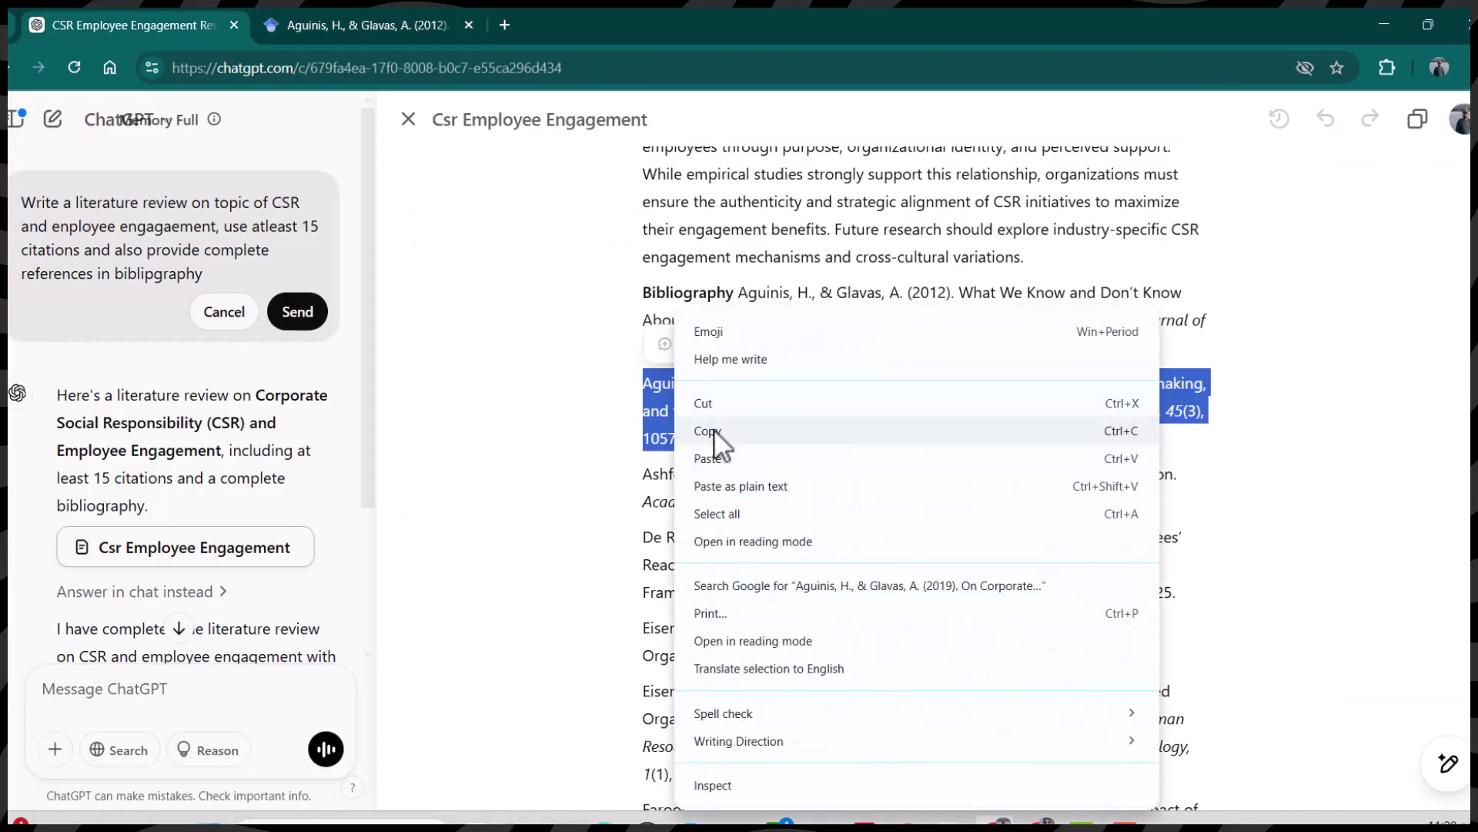
left_click(713, 431)
left_click(400, 29)
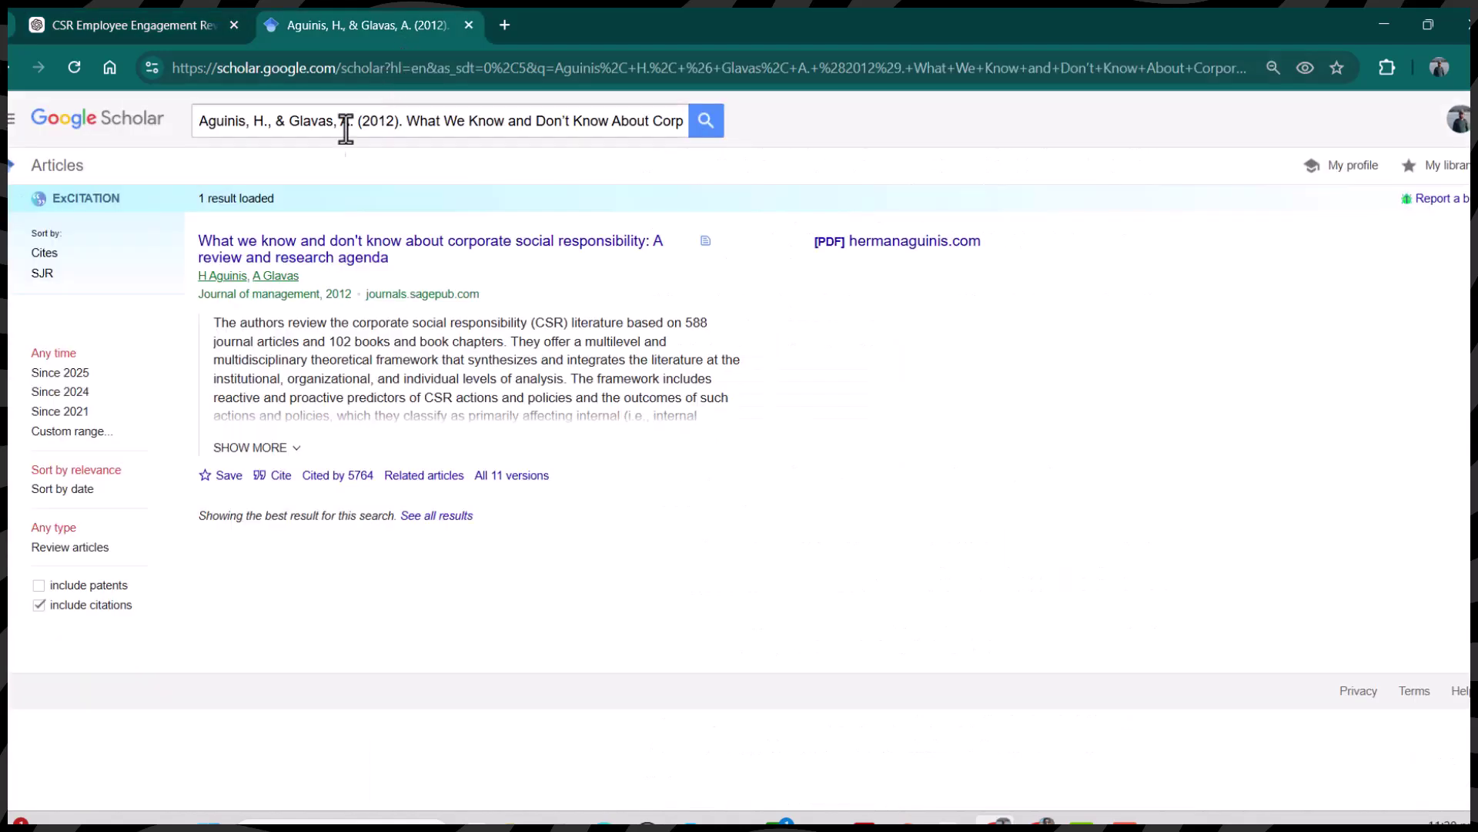
left_click_drag(202, 125, 941, 112)
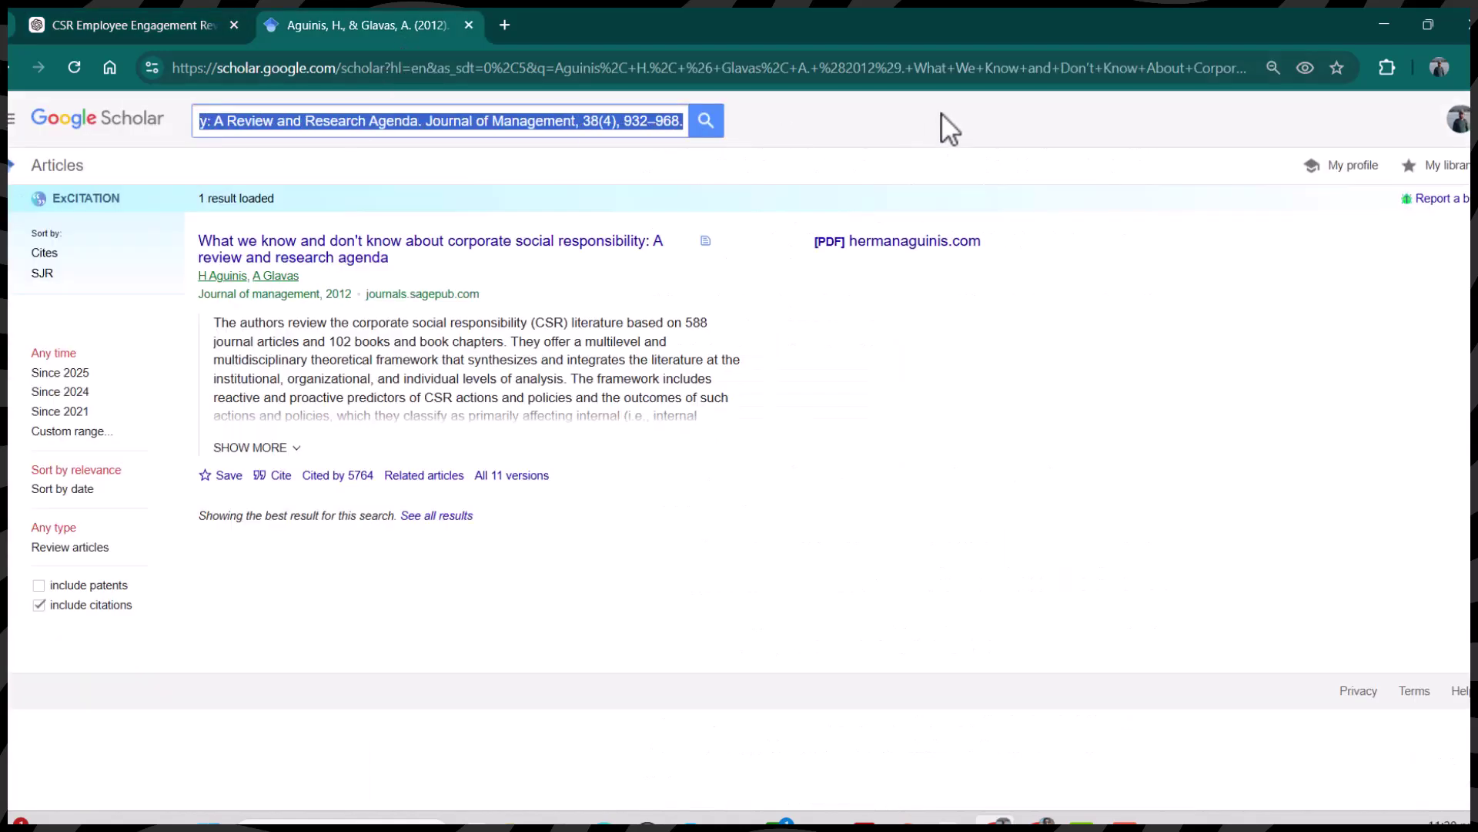
key("BackSpace")
key("ctrl+v")
key("Return")
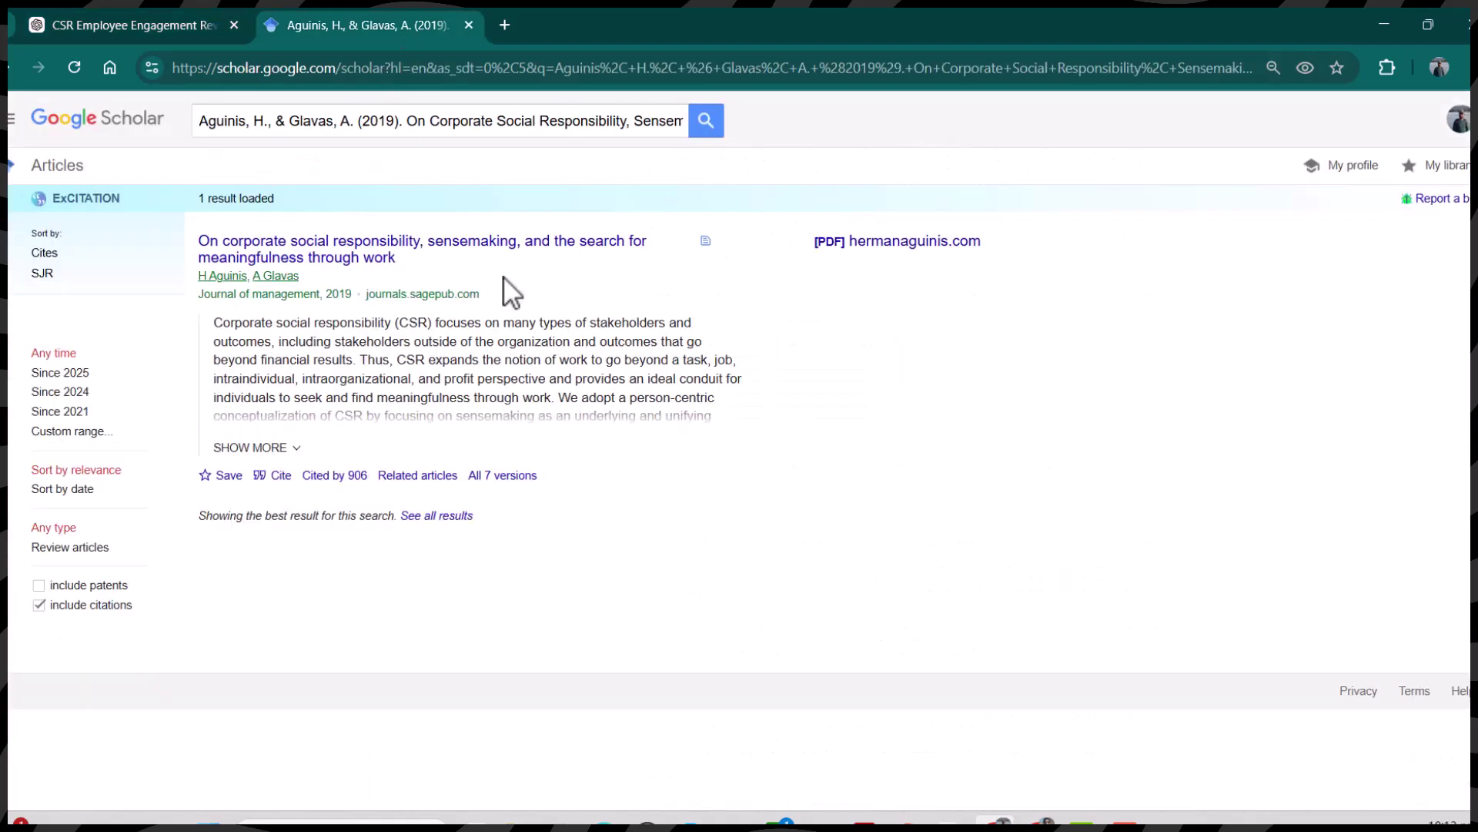
Copy the Kim et al. (2017) employee–company identification reference from the bibliography
left_click(131, 25)
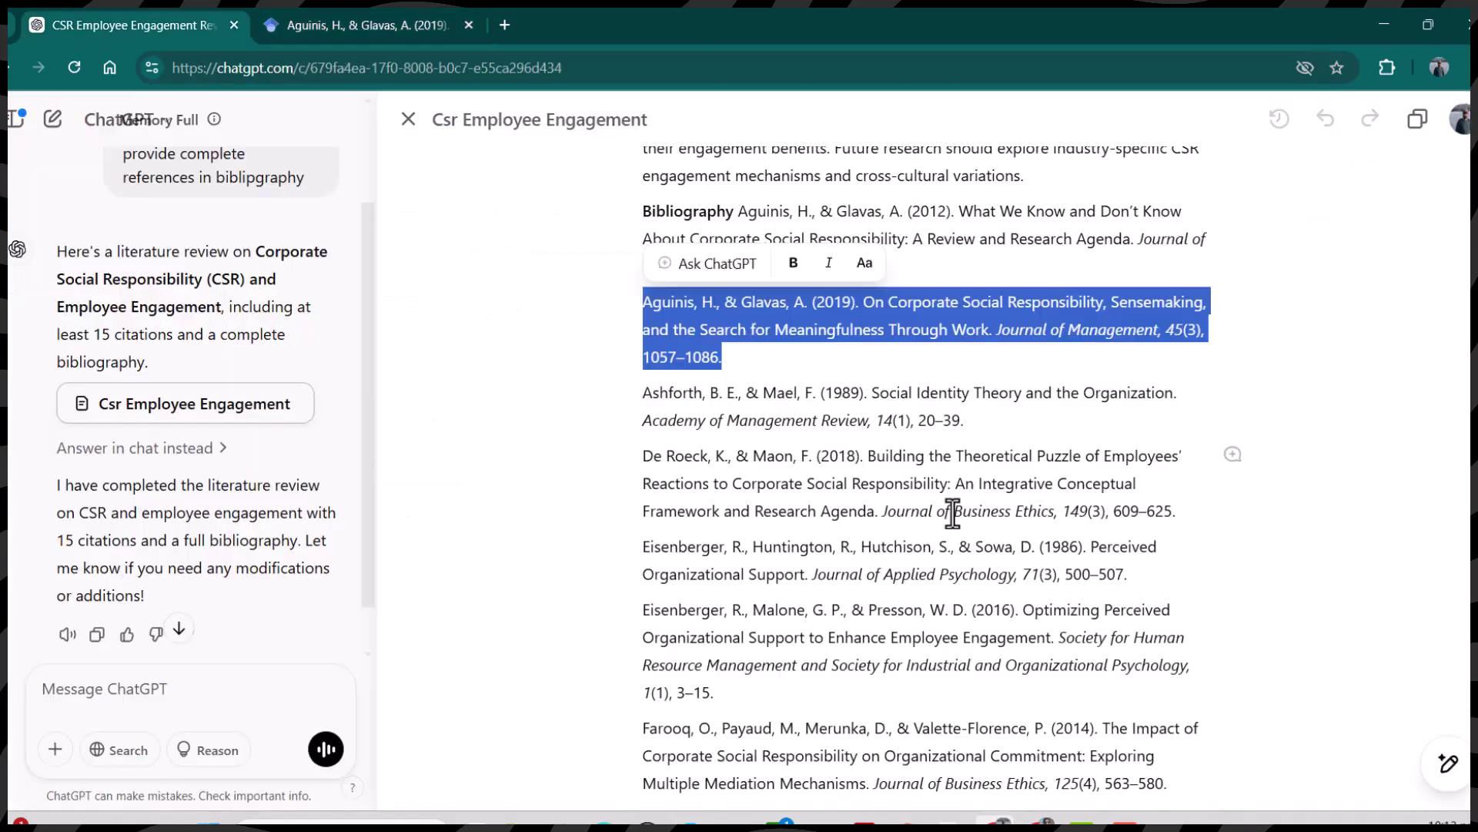
scroll(951, 568, "down", 1)
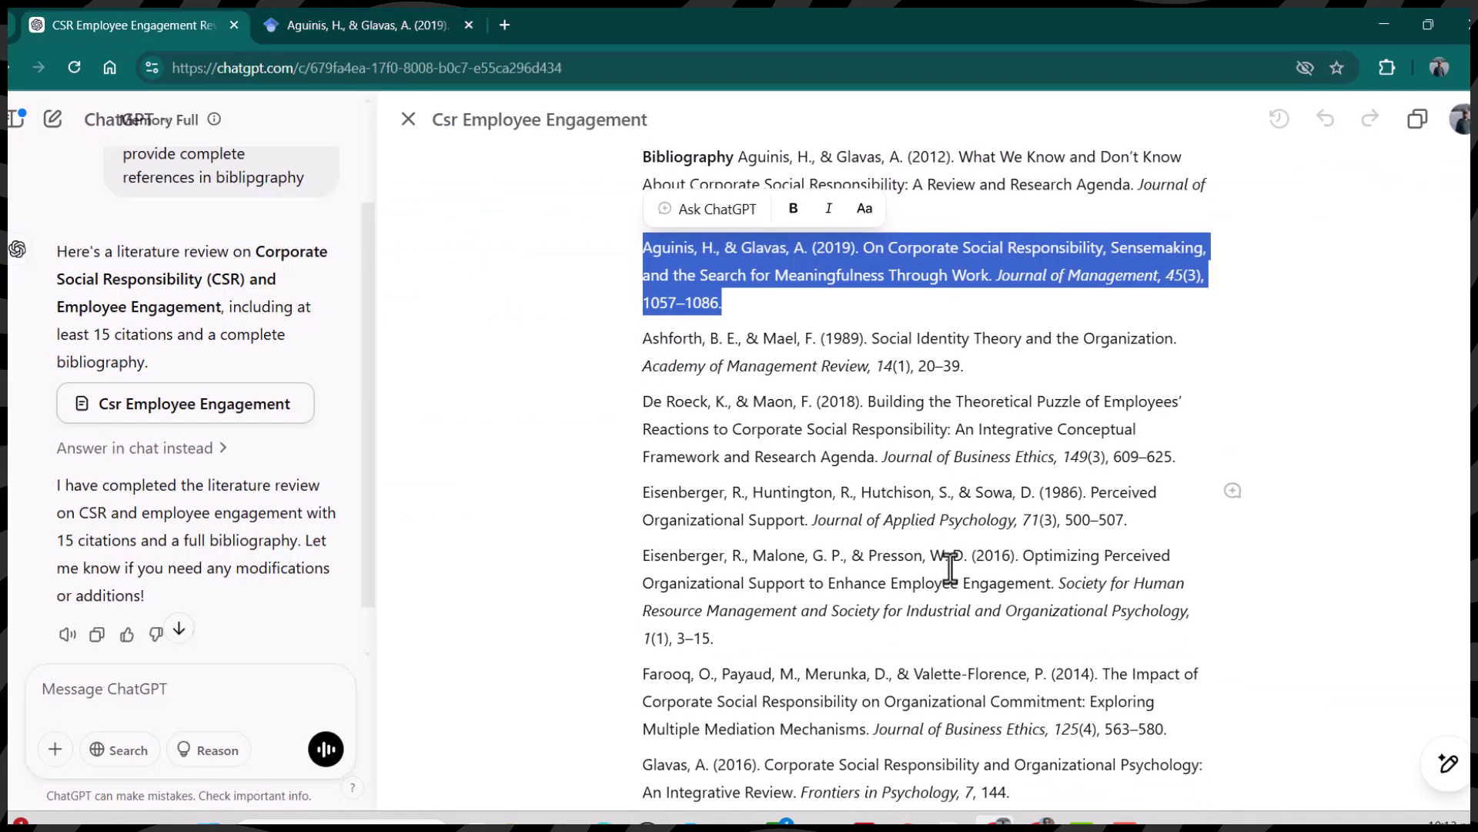
scroll(951, 568, "down", 10)
scroll(951, 568, "up", 2)
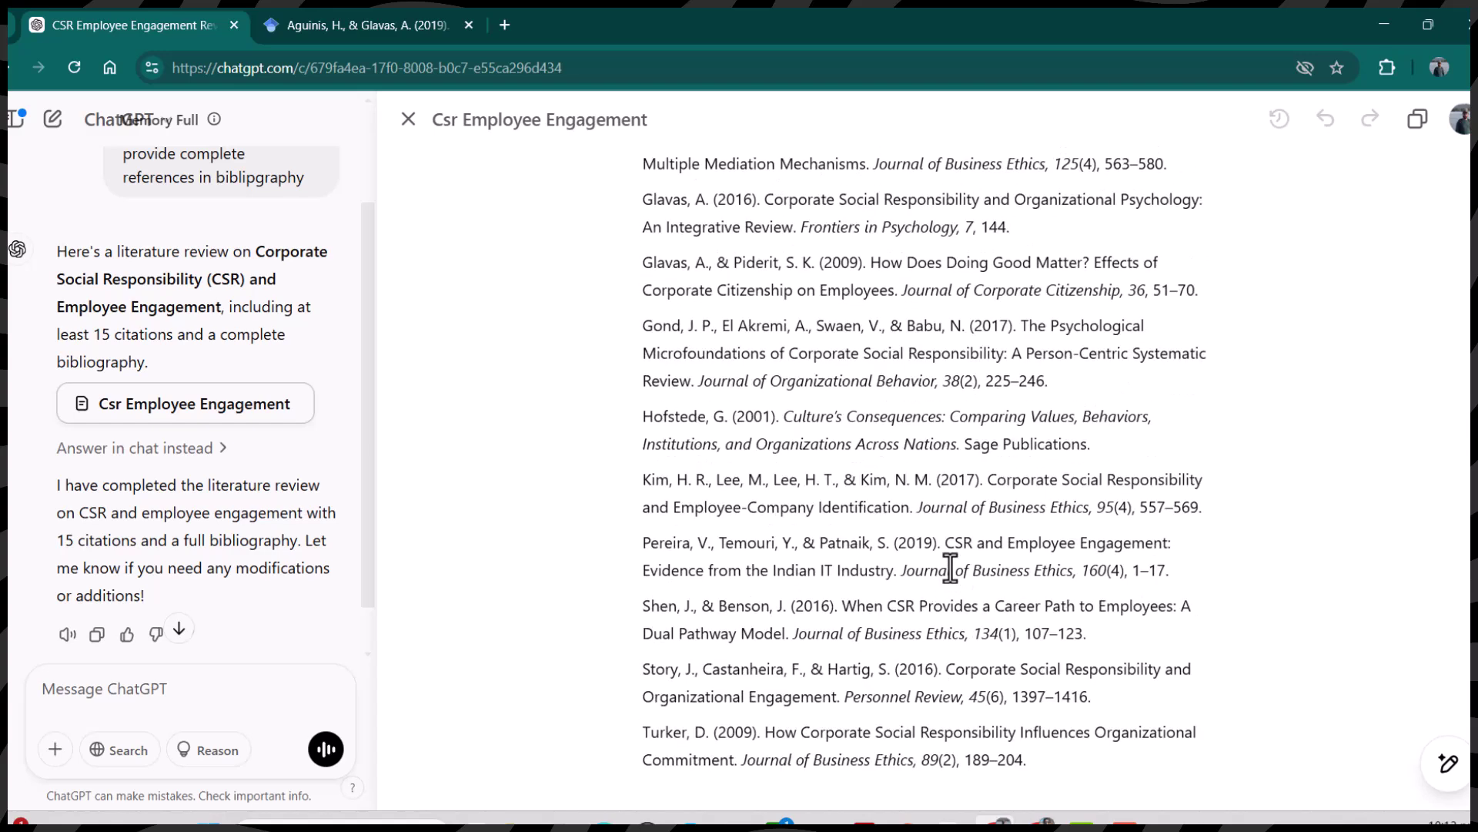
scroll(951, 567, "up", 1)
left_click_drag(646, 536, 1241, 576)
right_click(1147, 549)
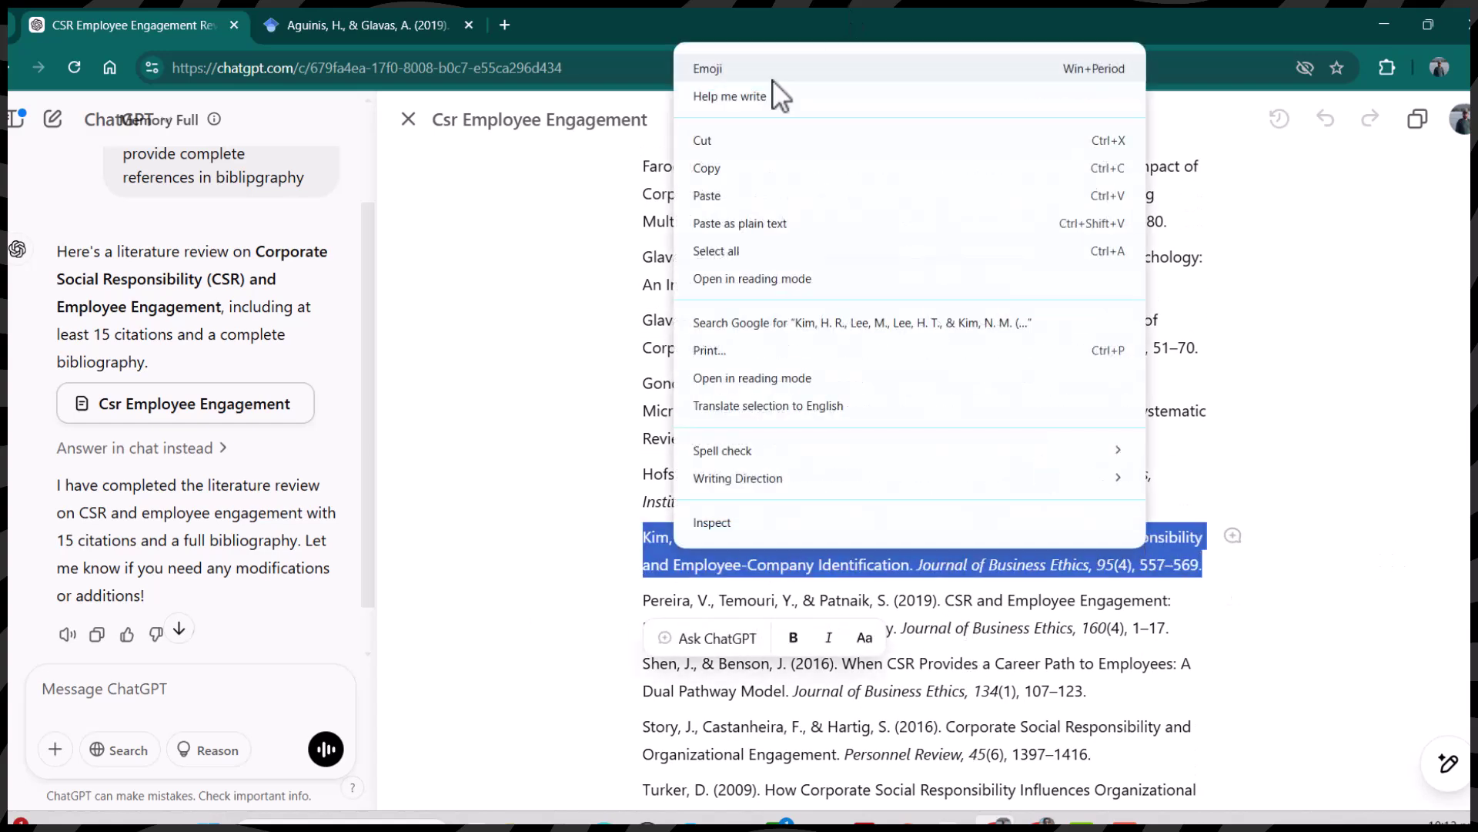
left_click(712, 168)
Search it in Google Scholar, finding the real paper was published in 2010
left_click(418, 27)
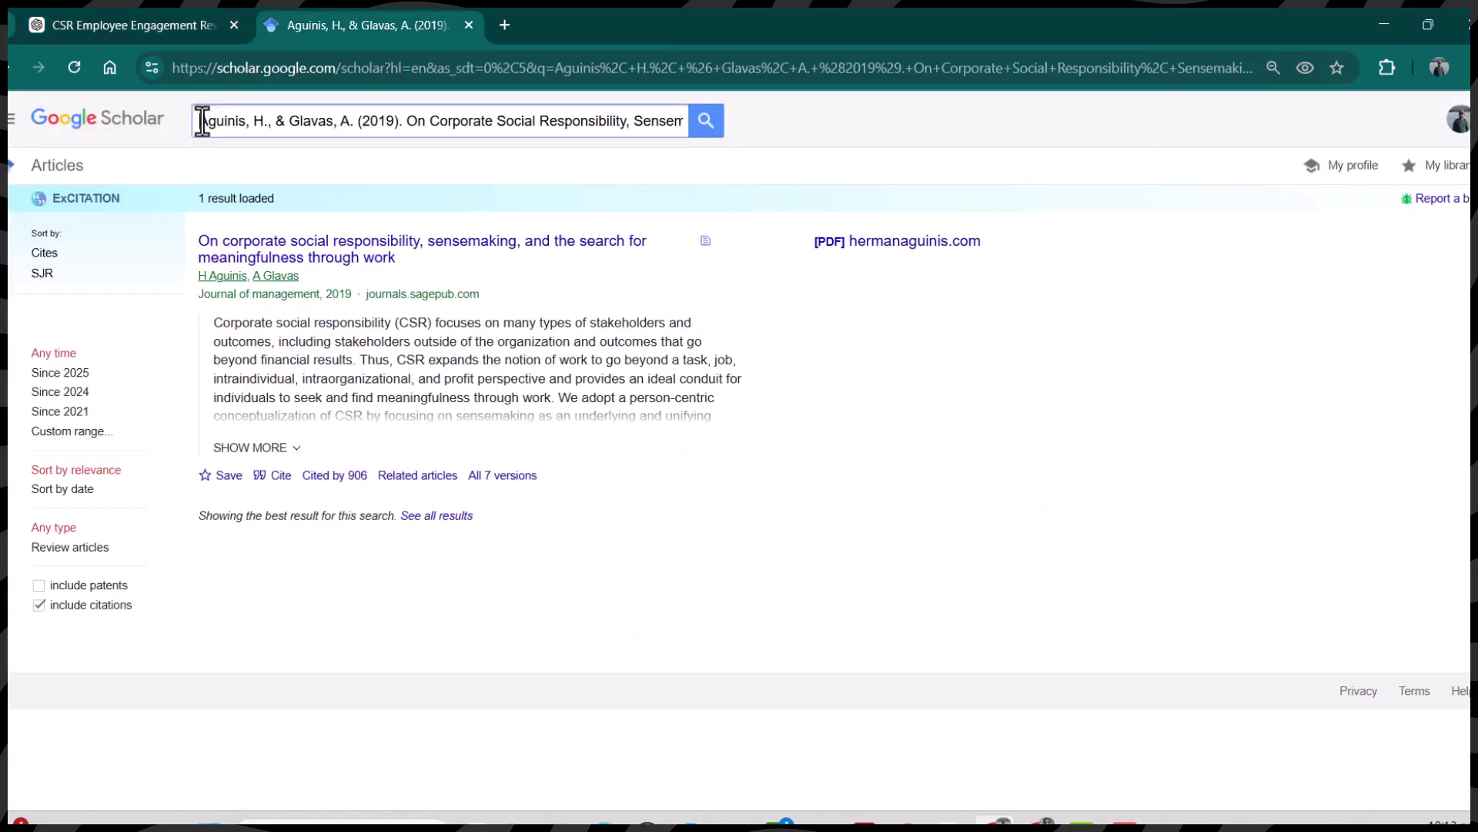
left_click_drag(201, 121, 861, 202)
key("ctrl+v")
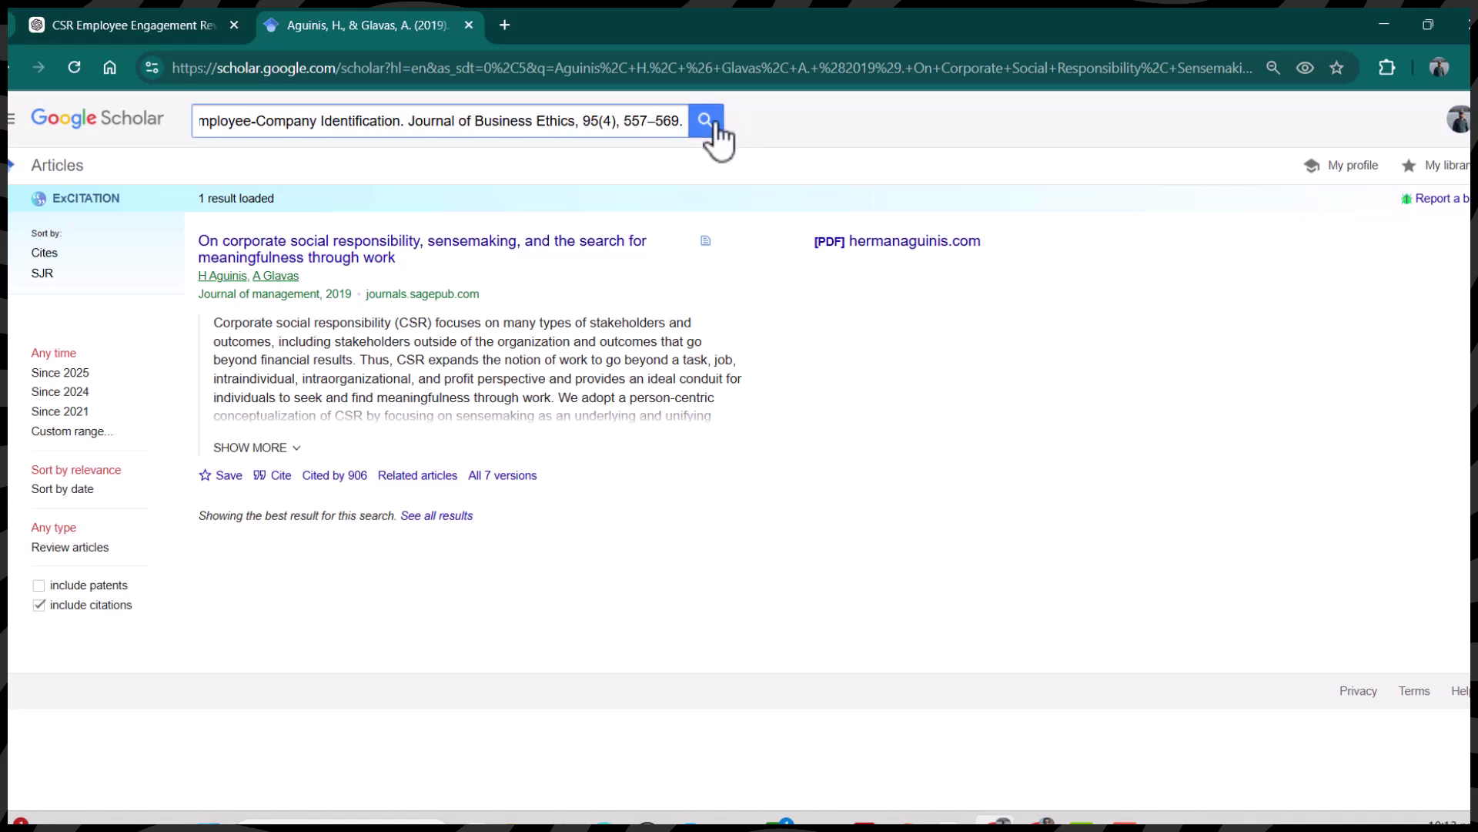
left_click(708, 127)
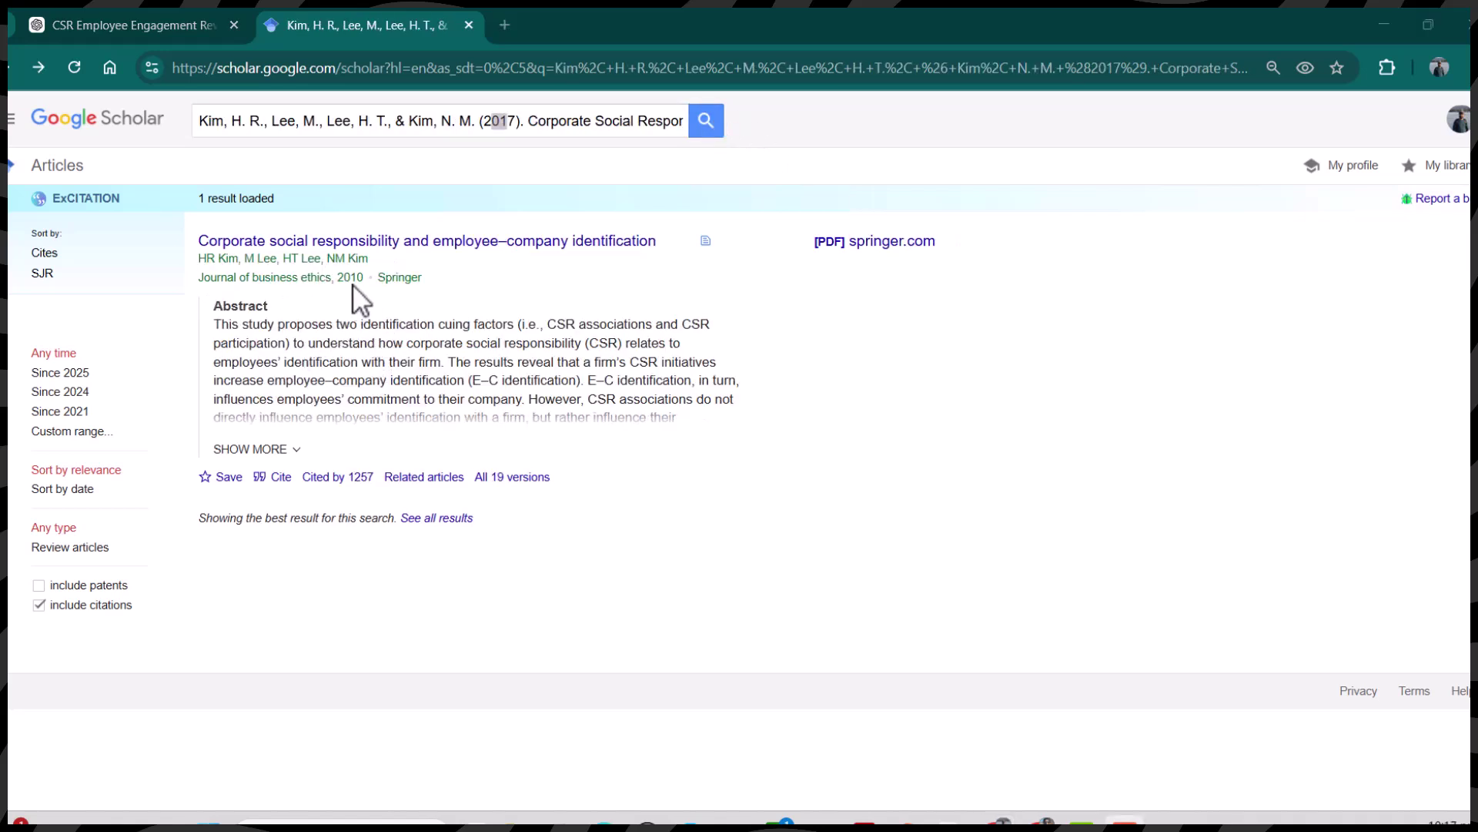
left_click_drag(491, 121, 507, 125)
left_click(506, 126)
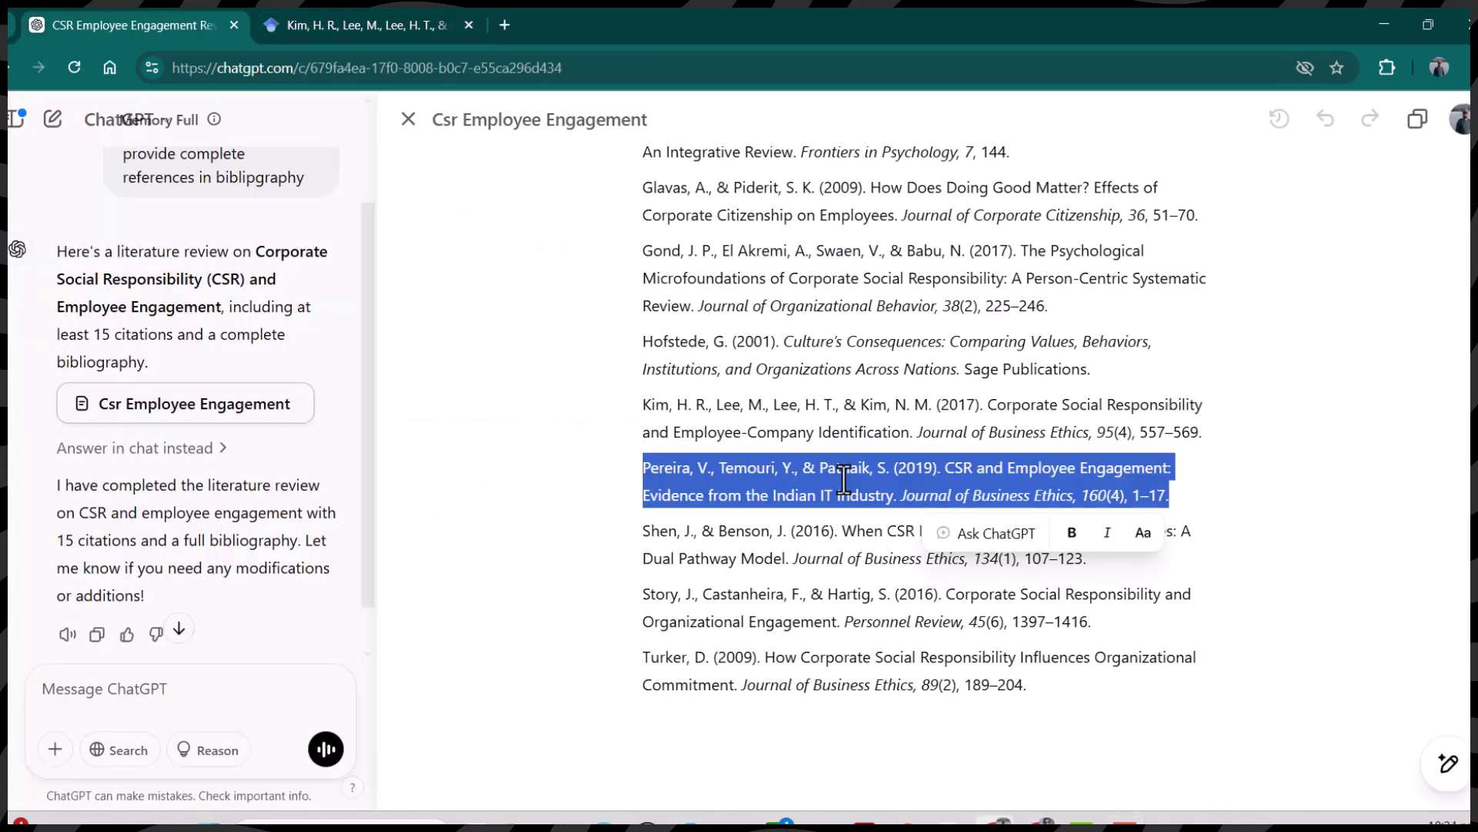
Search Google Scholar for the Pereira et al. (2019) Indian IT reference, finding no match
left_click(322, 9)
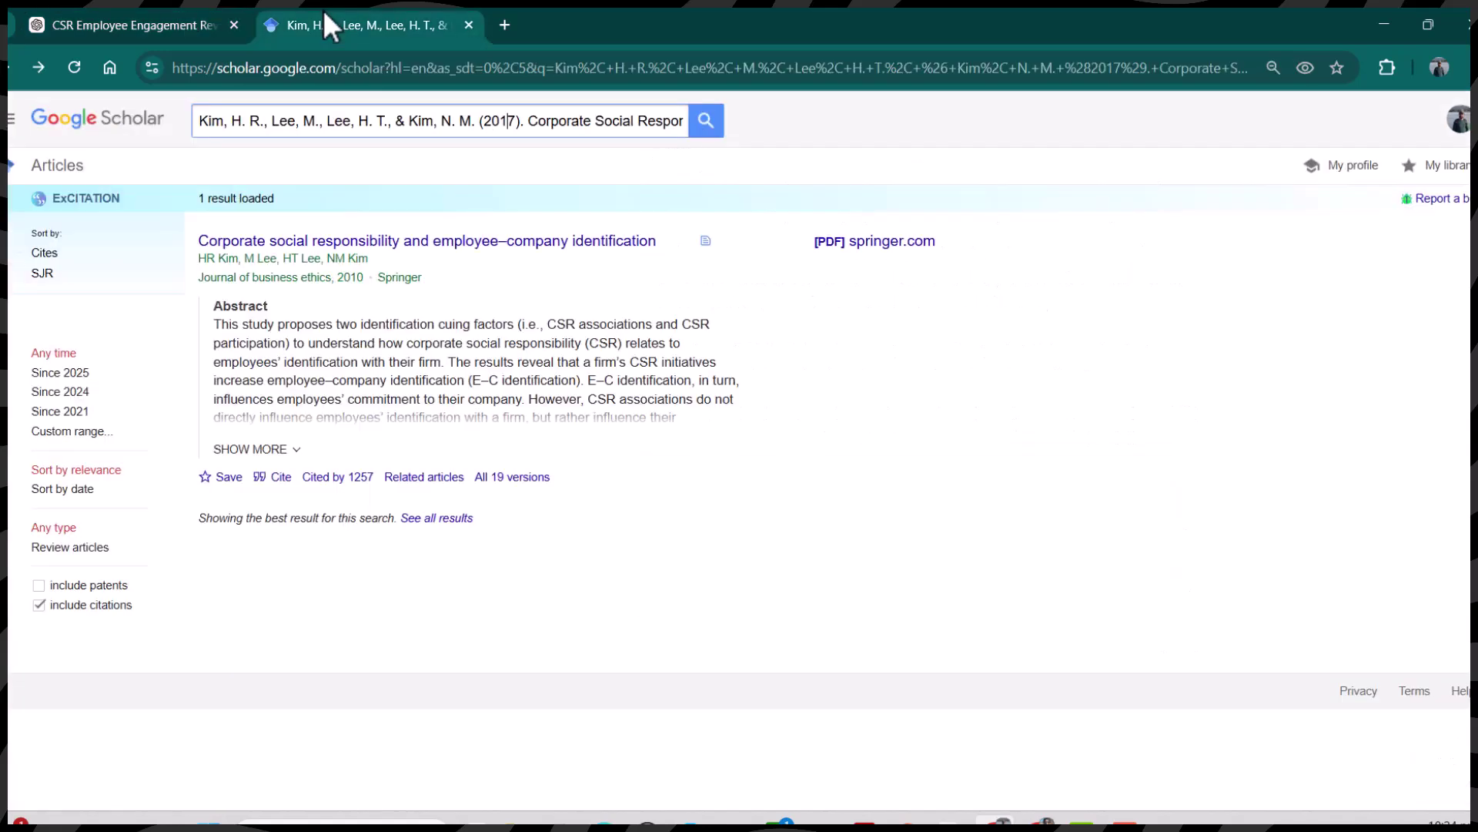
left_click_drag(199, 121, 924, 173)
key("BackSpace")
key("ctrl+v")
key("Return")
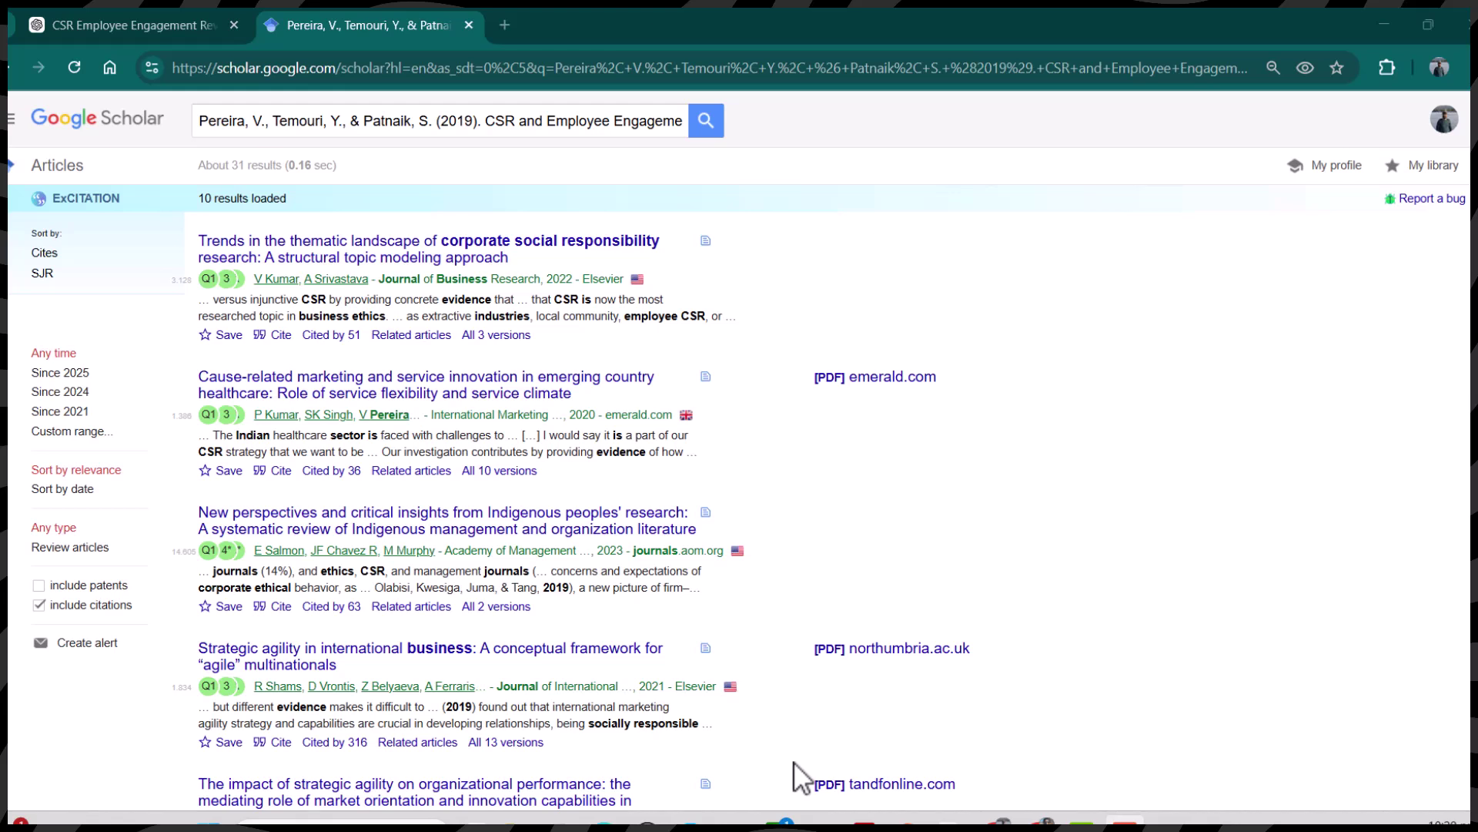
Copy the original literature review prompt from ChatGPT and switch to DeepSeek's new chat
key("ctrl+shift+Tab")
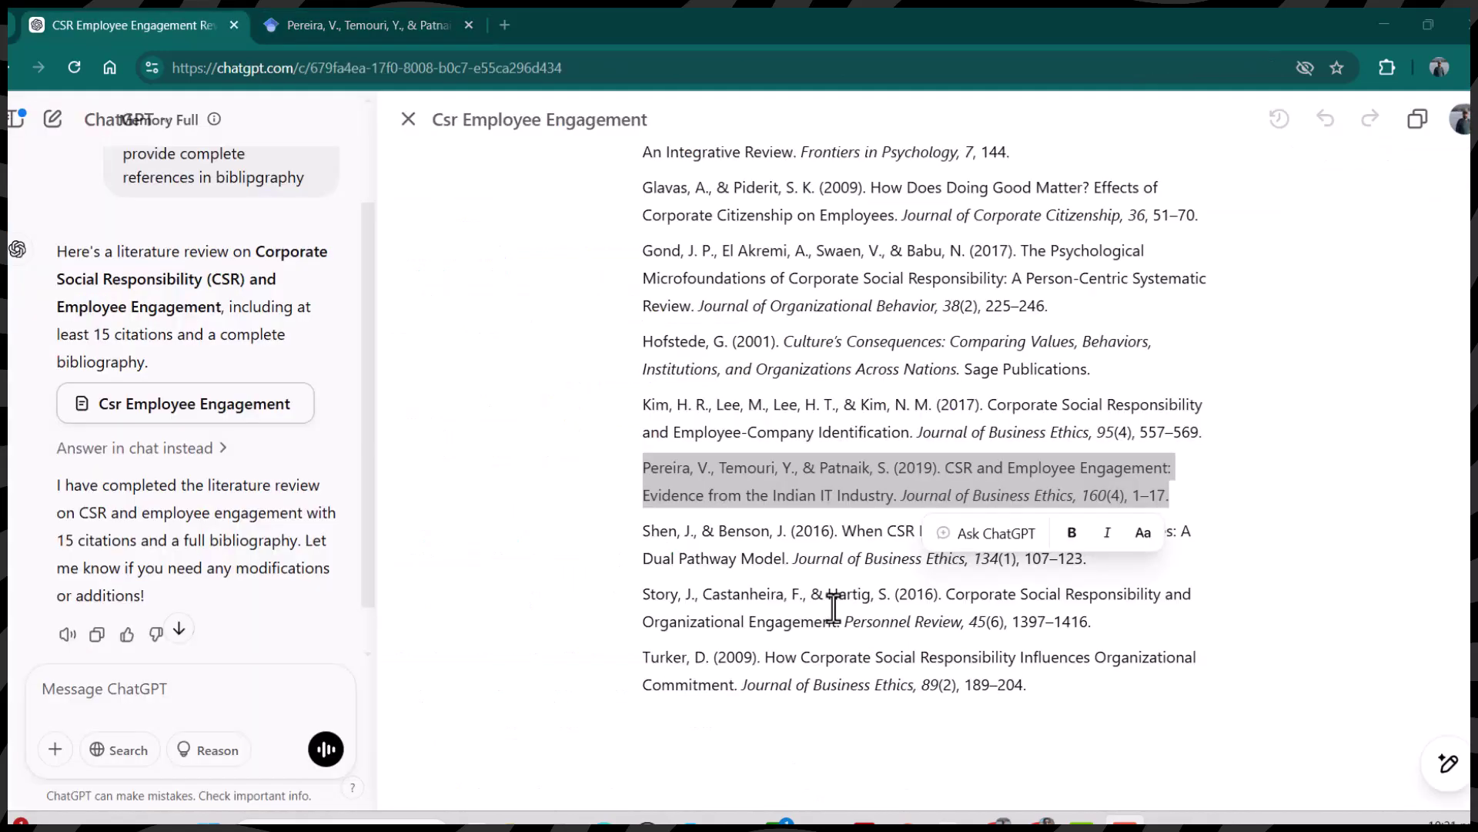
left_click(245, 262)
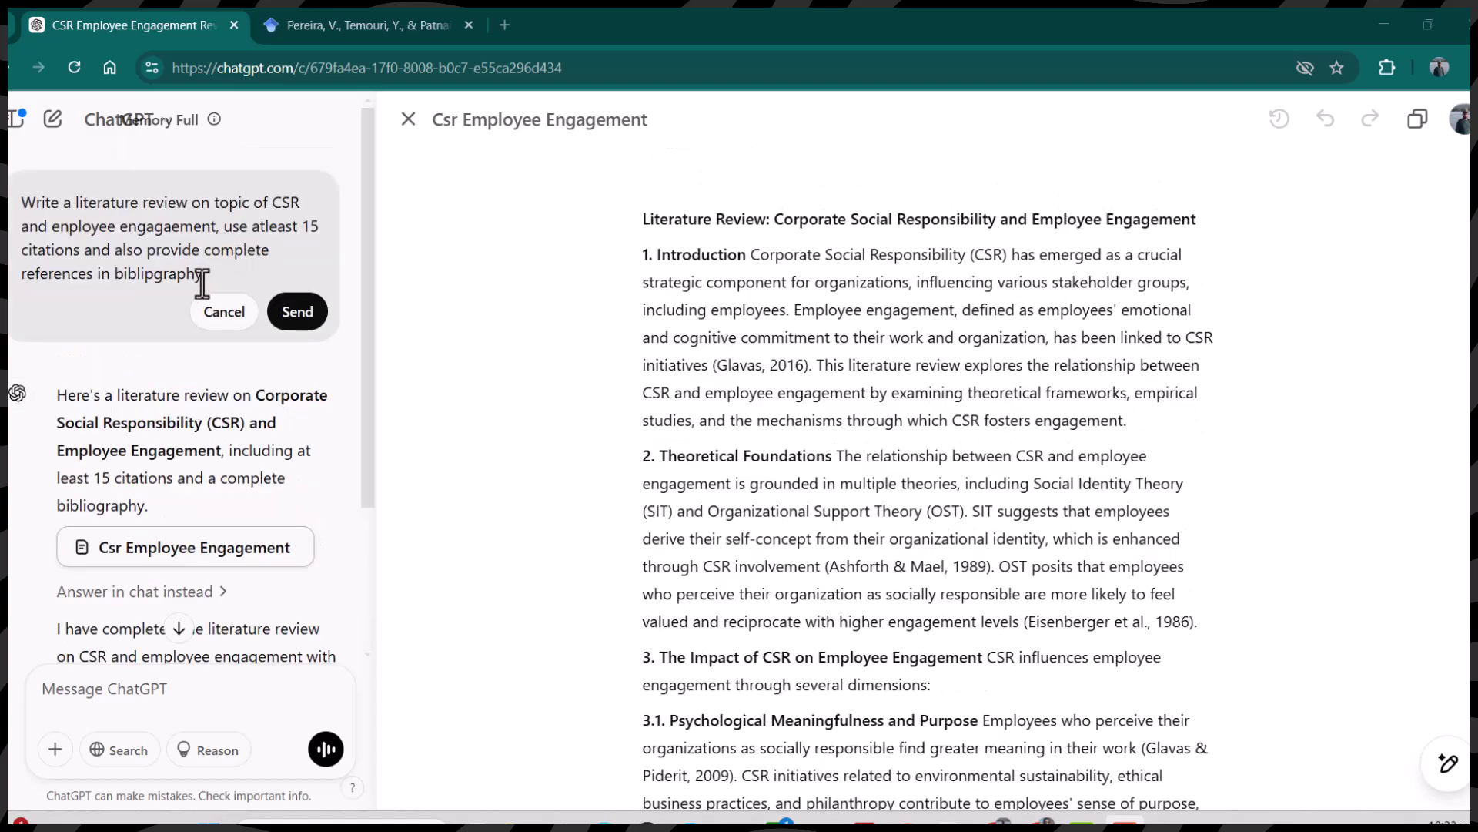
left_click_drag(204, 275, 47, 201)
right_click(68, 217)
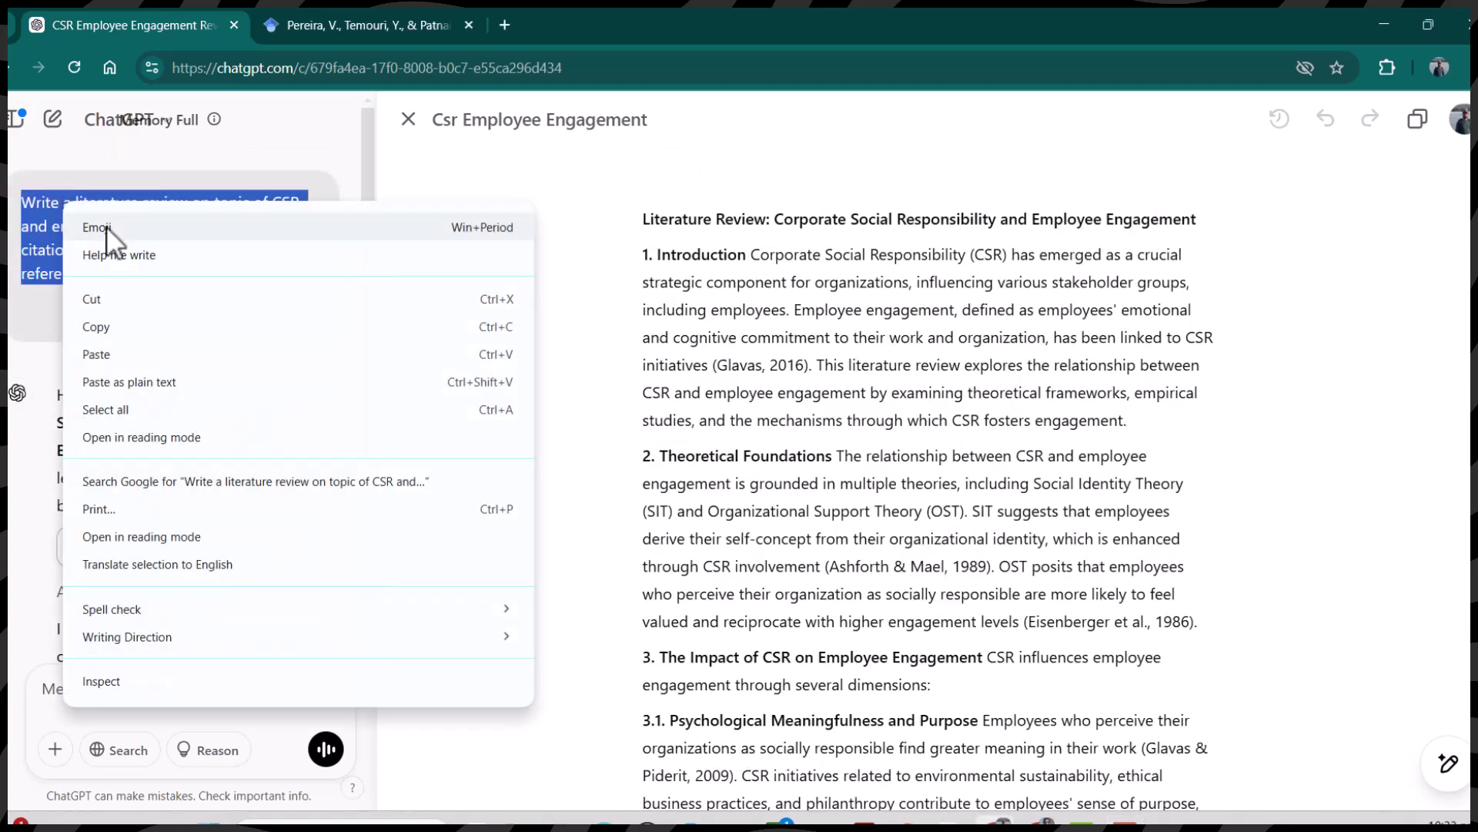
left_click(94, 324)
key("alt+Tab")
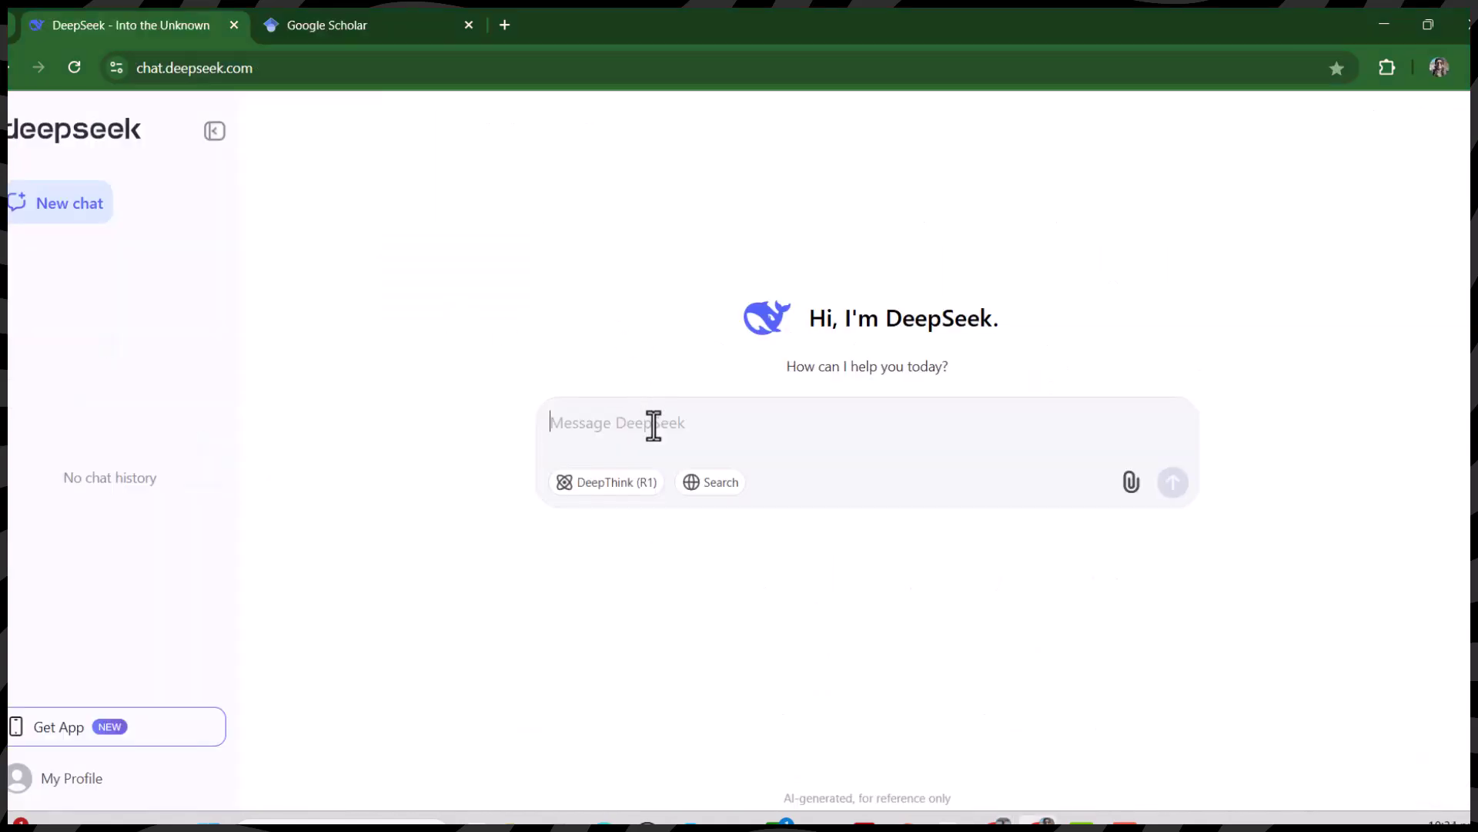
Paste the CSR literature review prompt into DeepSeek and send it
key("ctrl+v")
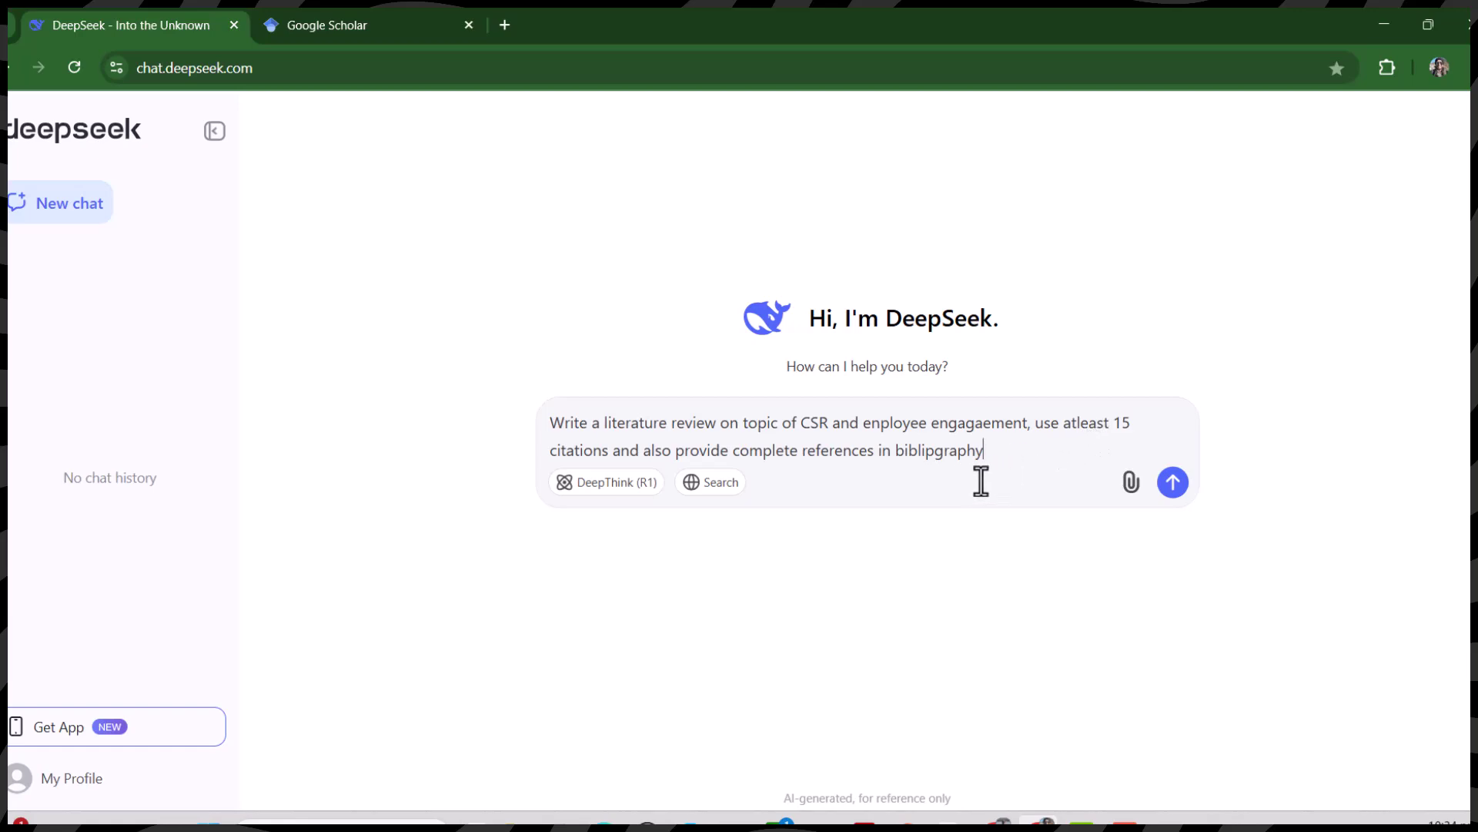
left_click(1176, 489)
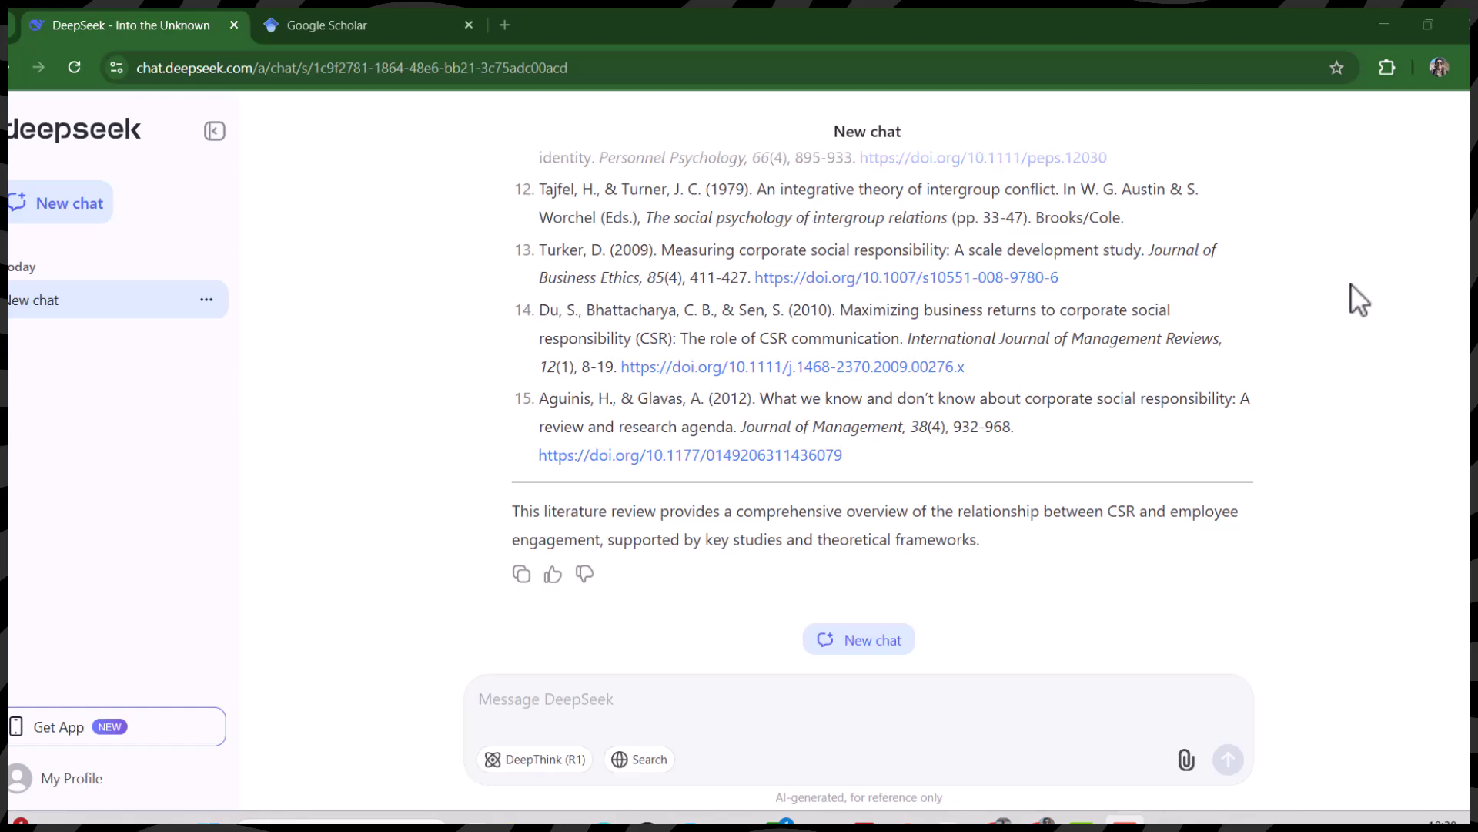
Scroll DeepSeek's reply to the Bibliography heading and its first DOI references
scroll(1351, 283, "up", 10)
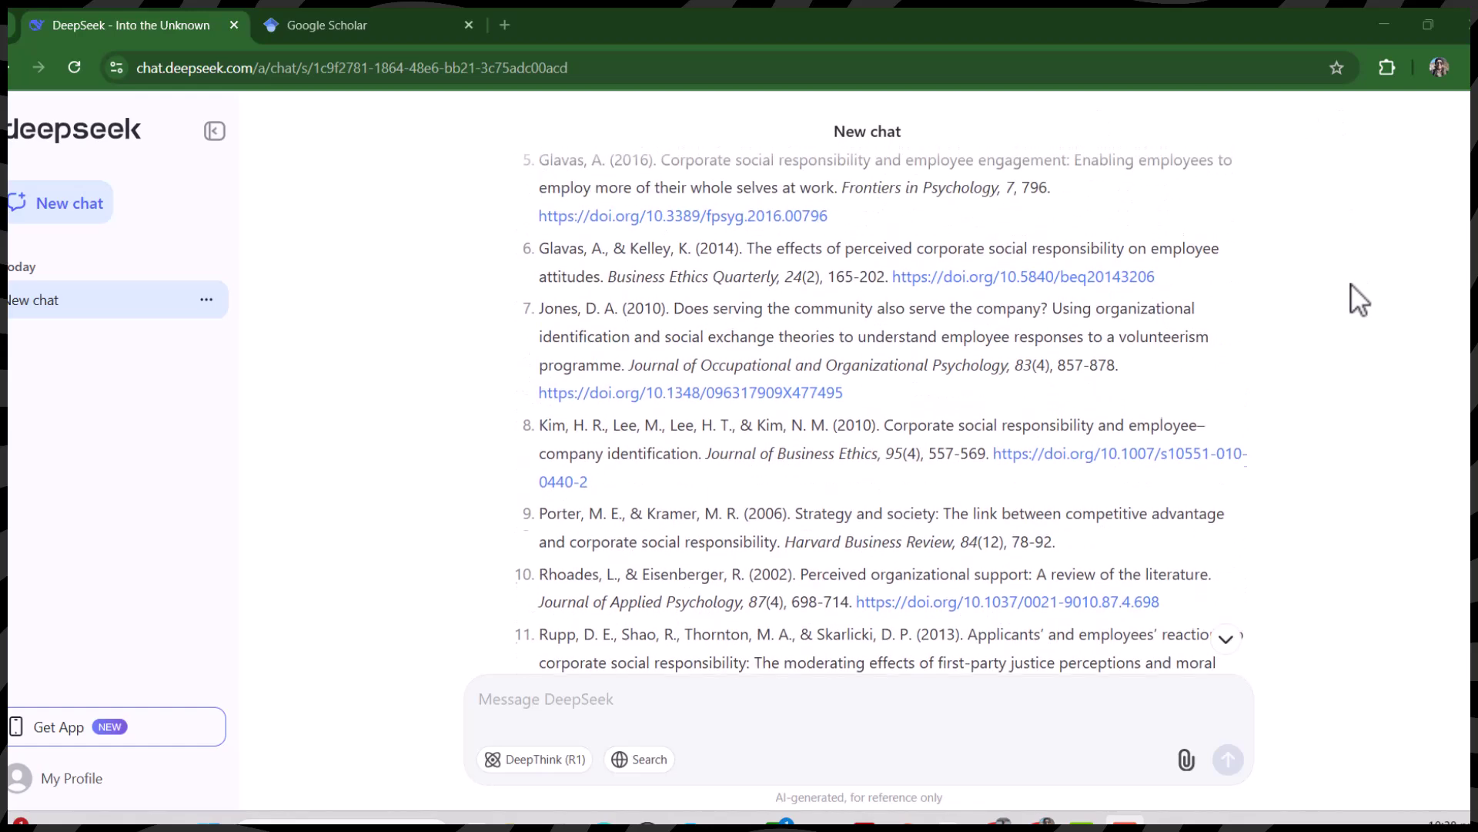
scroll(1350, 284, "up", 5)
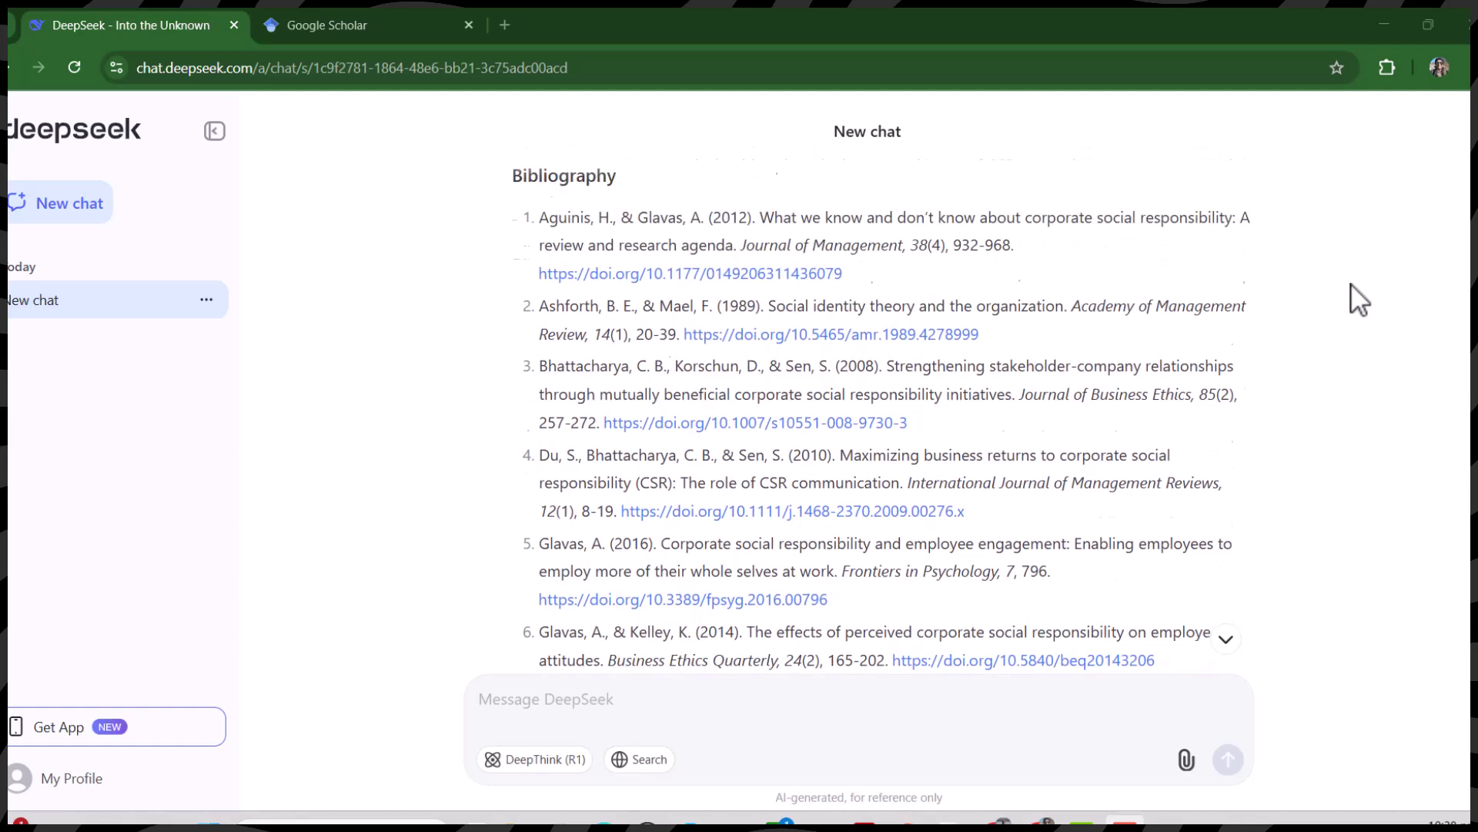
scroll(1351, 283, "down", 1)
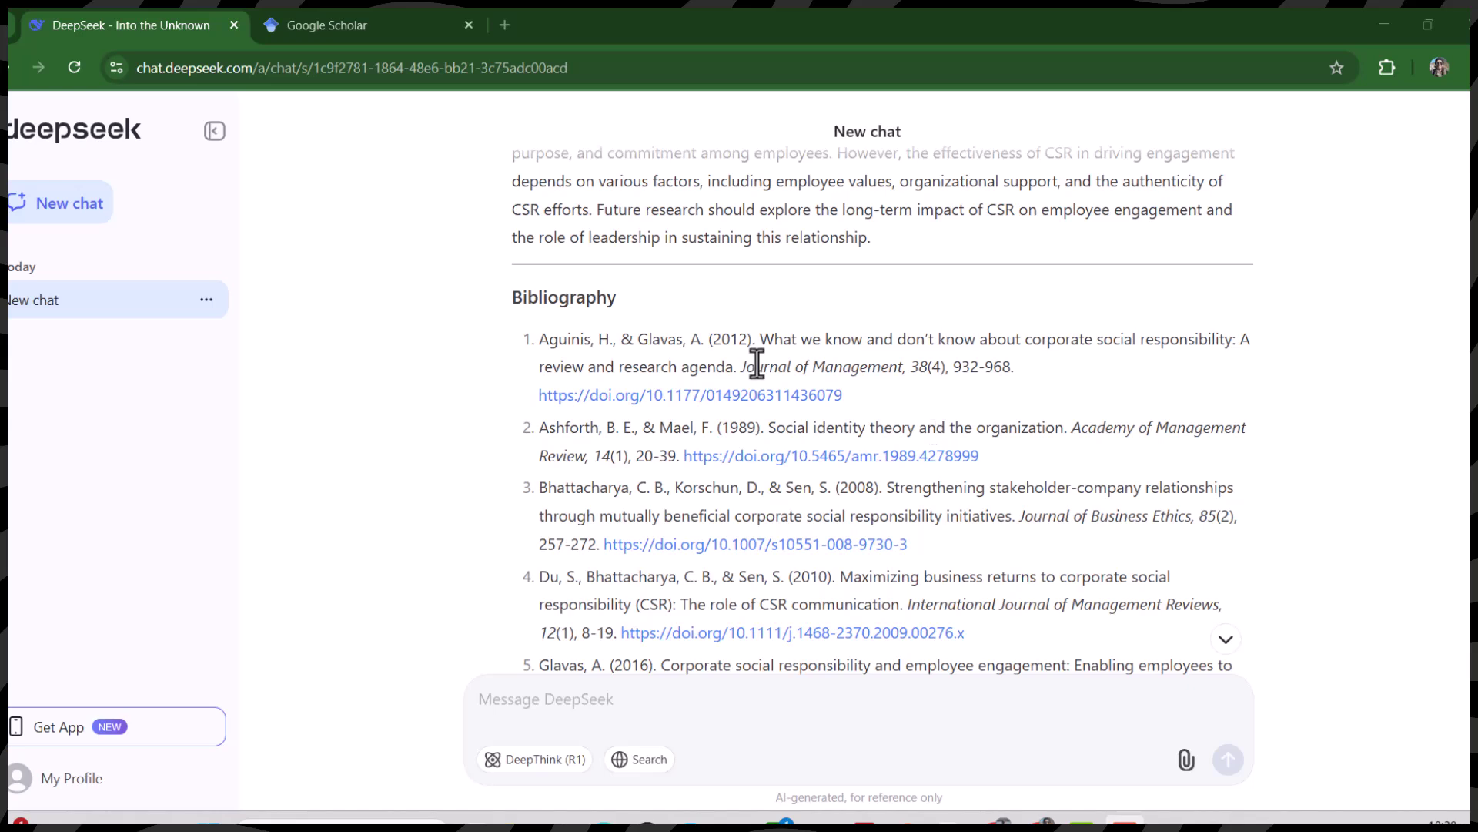
Open the Aguinis & Glavas (2012) DOI in a new tab to confirm the SAGE article
right_click(698, 402)
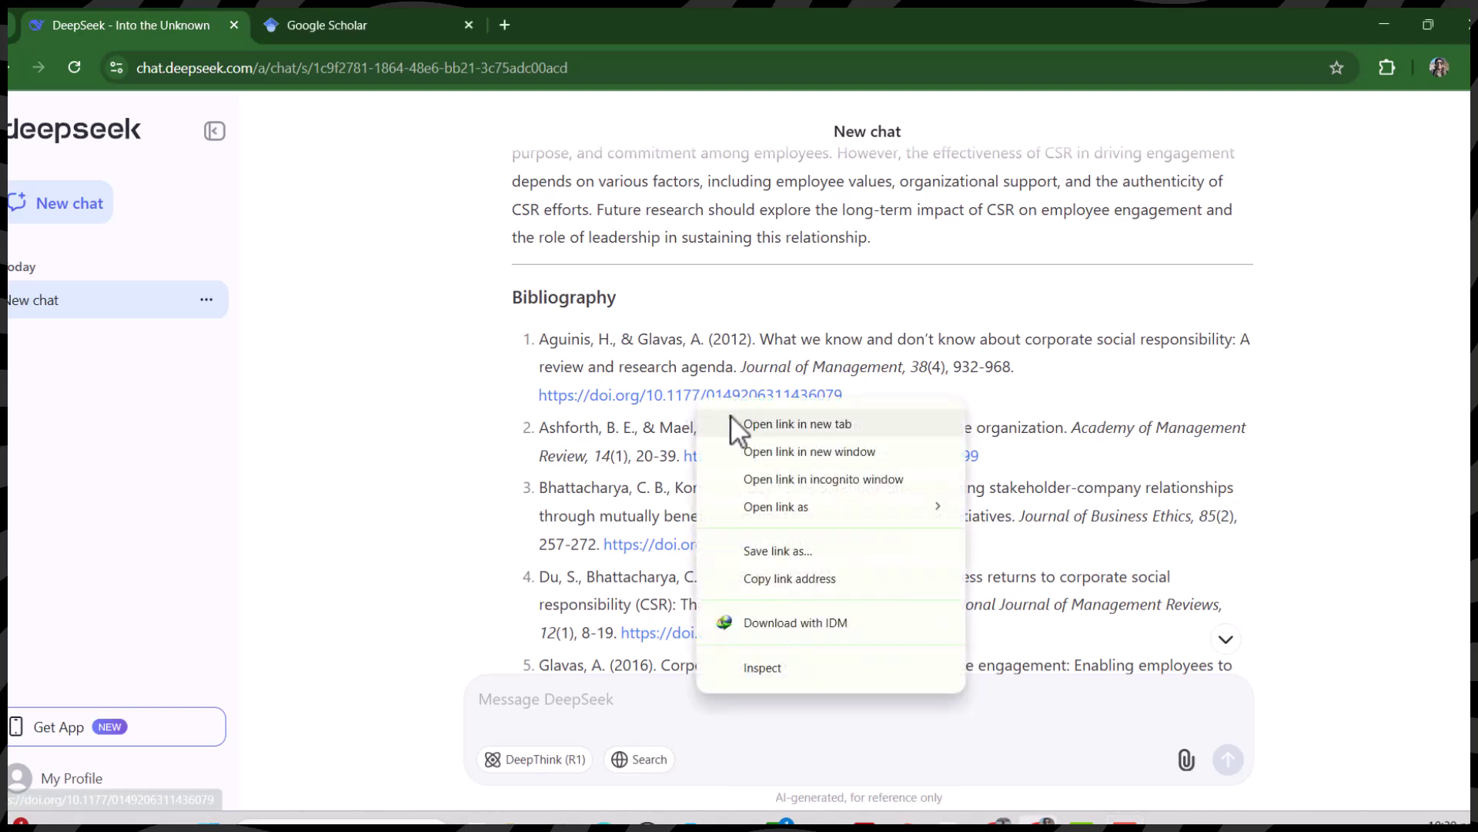
left_click(733, 419)
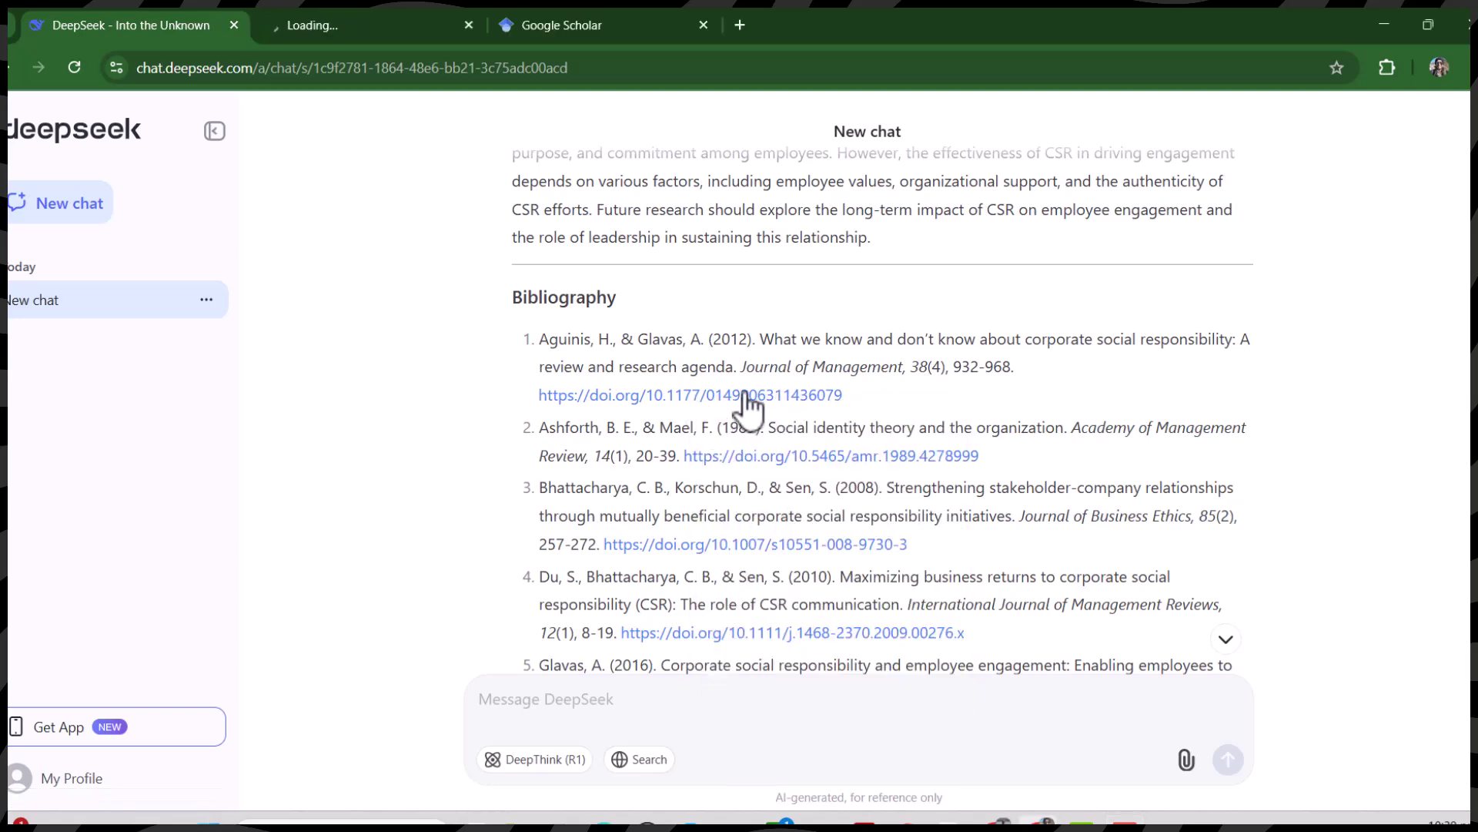
left_click(359, 24)
scroll(353, 312, "down", 1)
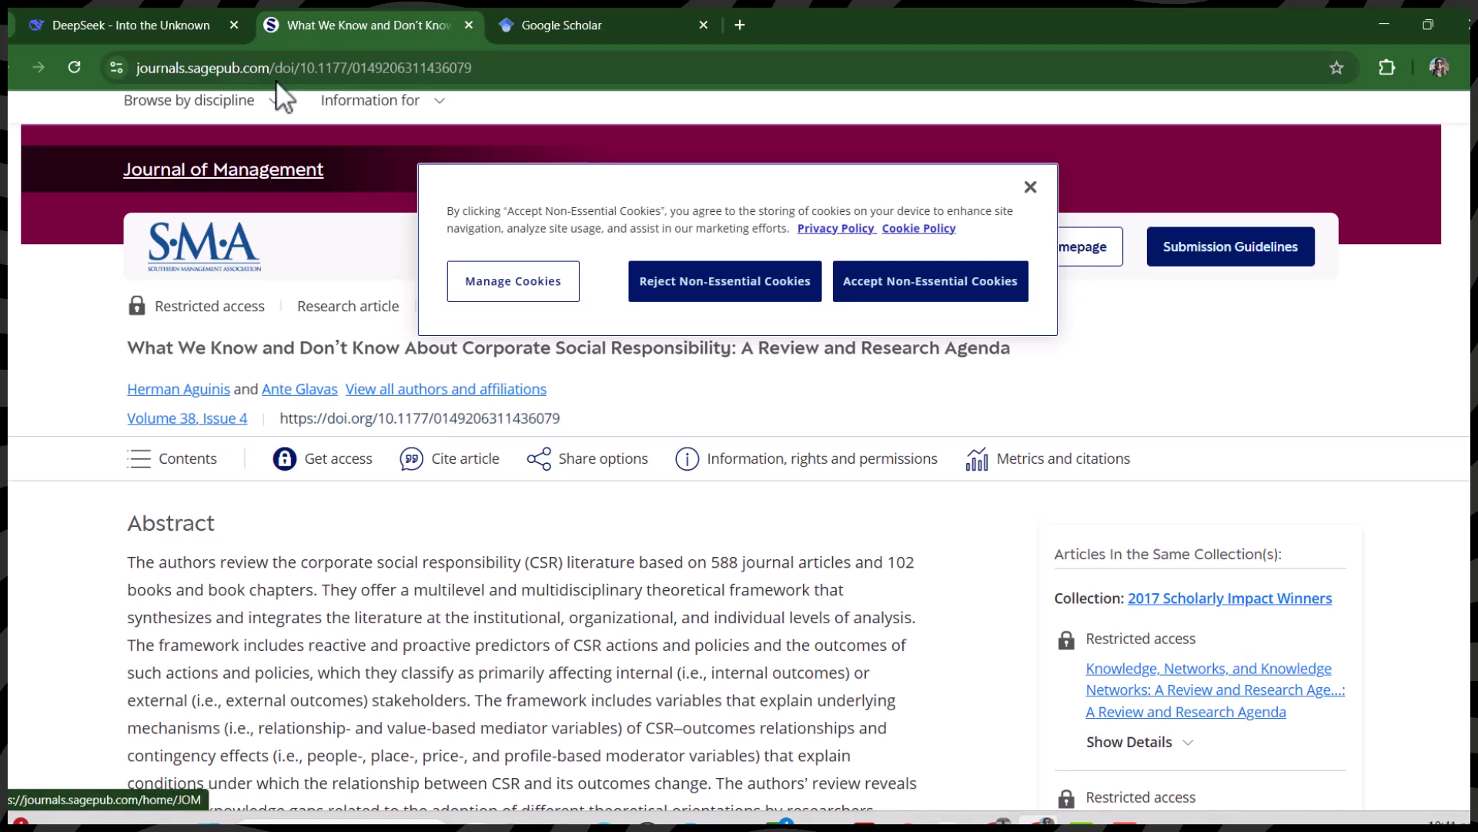
left_click(204, 32)
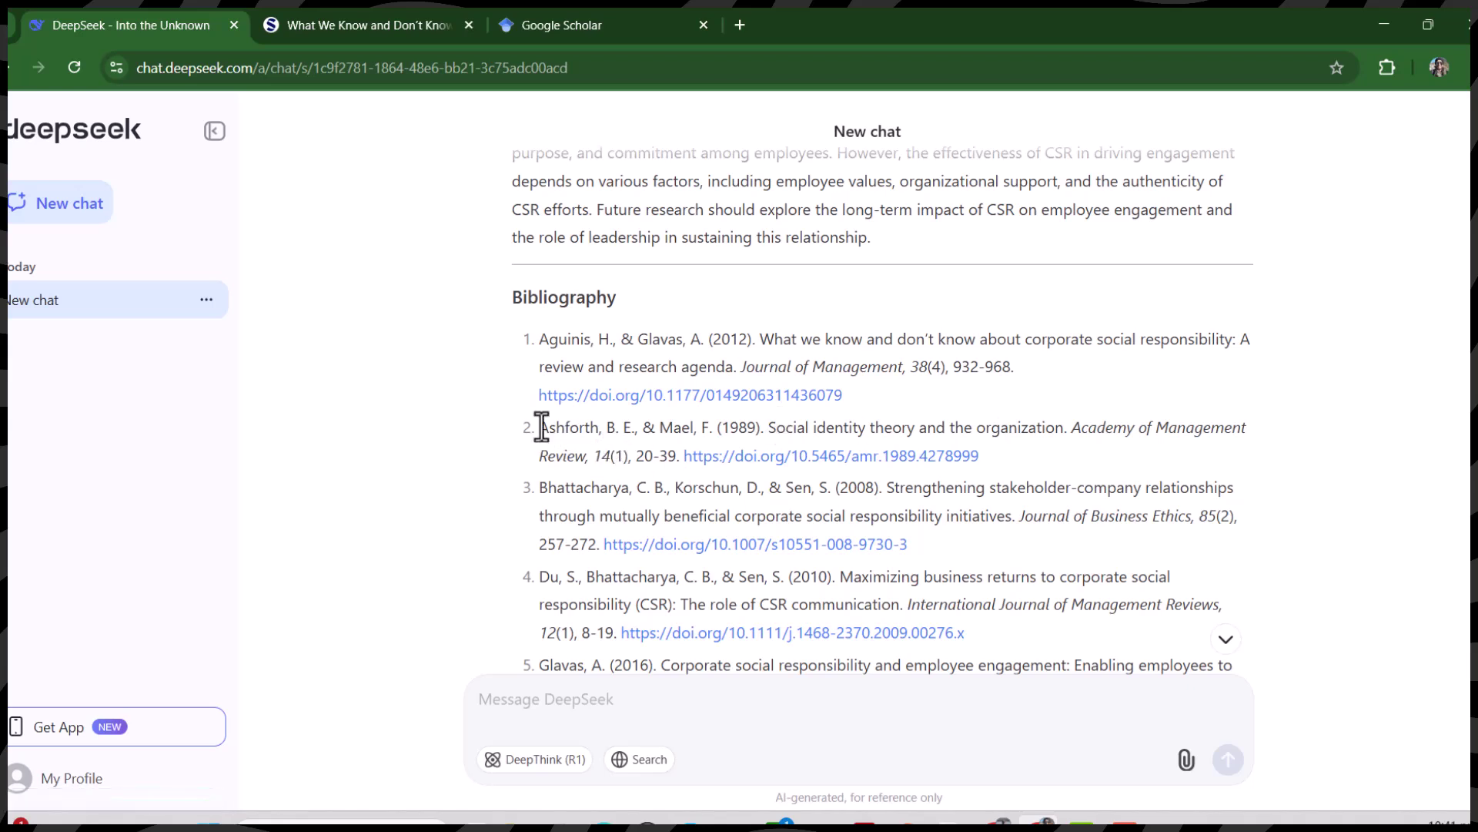
Verify Ashforth & Mael (1989) 'Social identity theory and the organization' in Google Scholar
left_click_drag(539, 427, 683, 455)
key("ctrl+c")
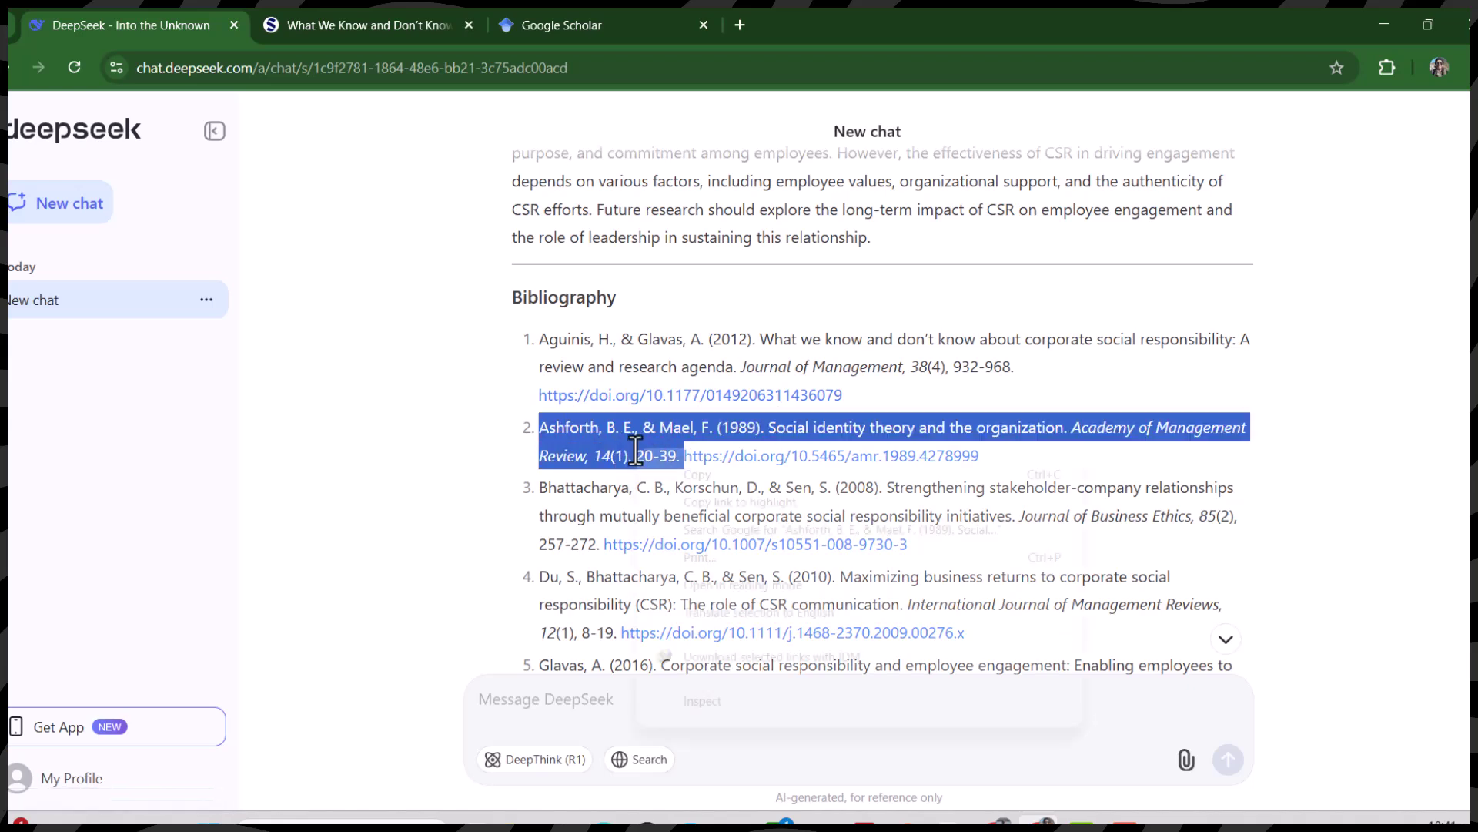
right_click(656, 461)
left_click(664, 470)
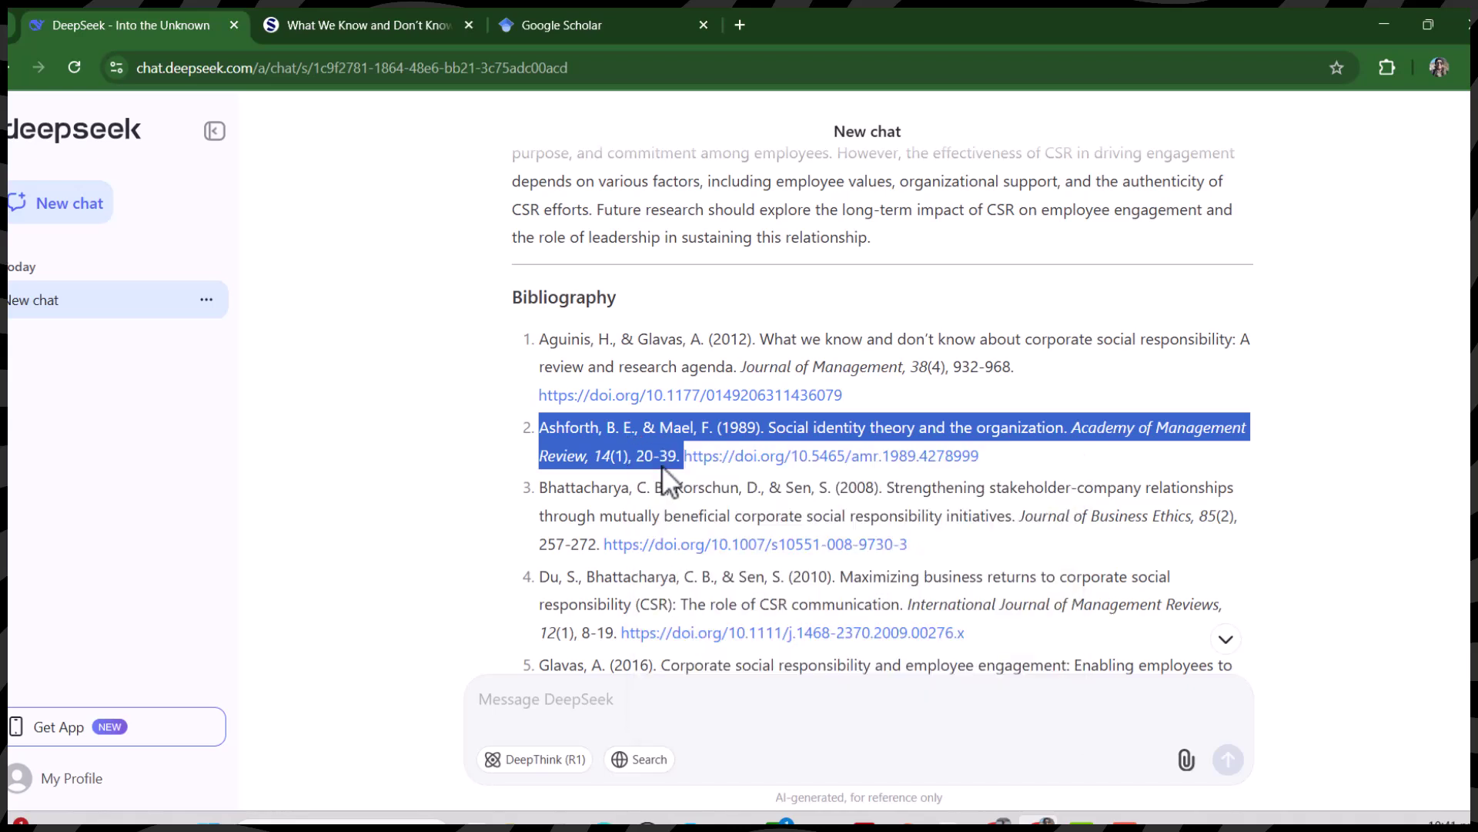
left_click(528, 26)
left_click(490, 304)
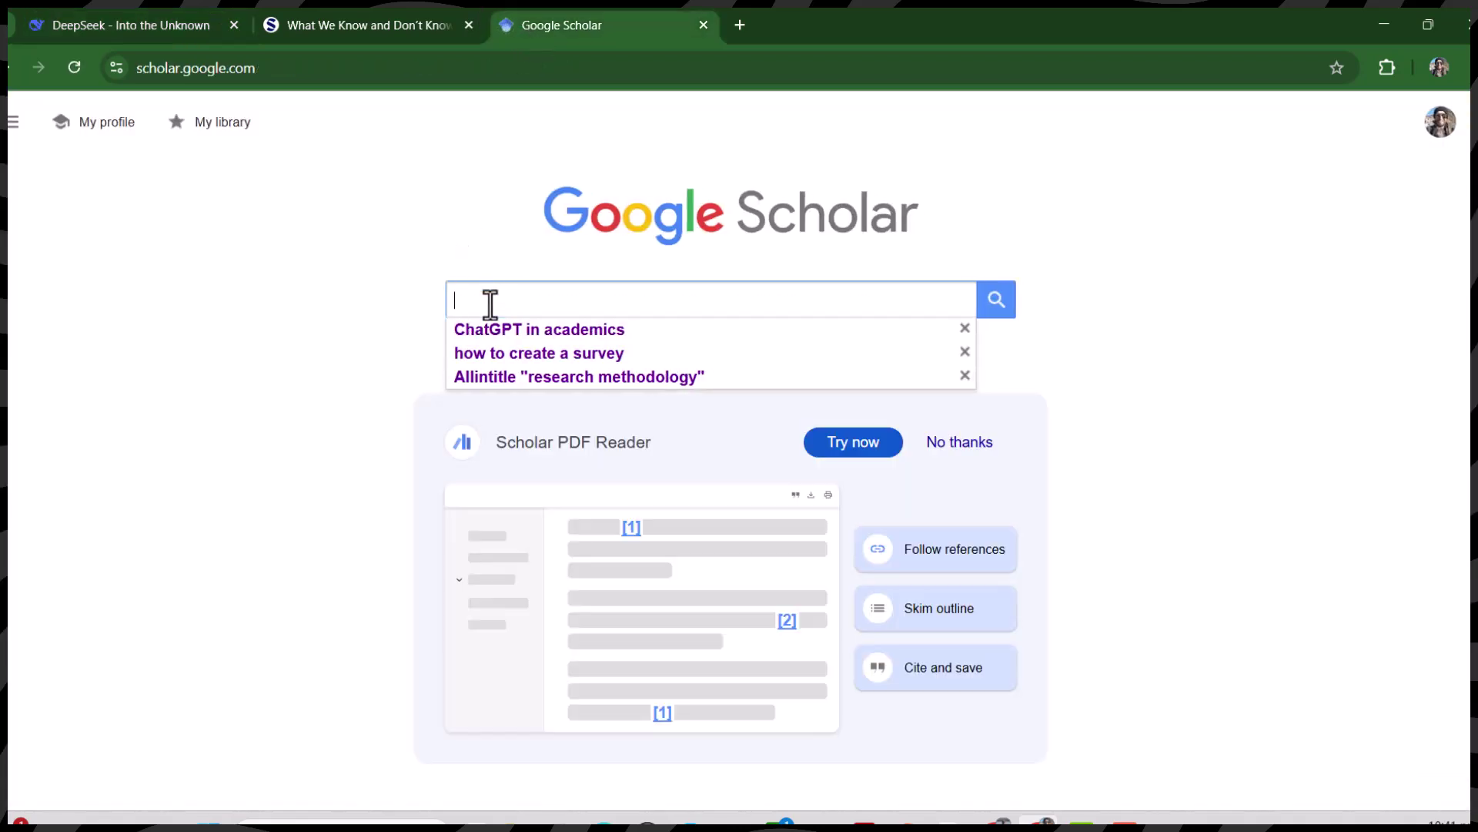
key("ctrl+v")
key("Return")
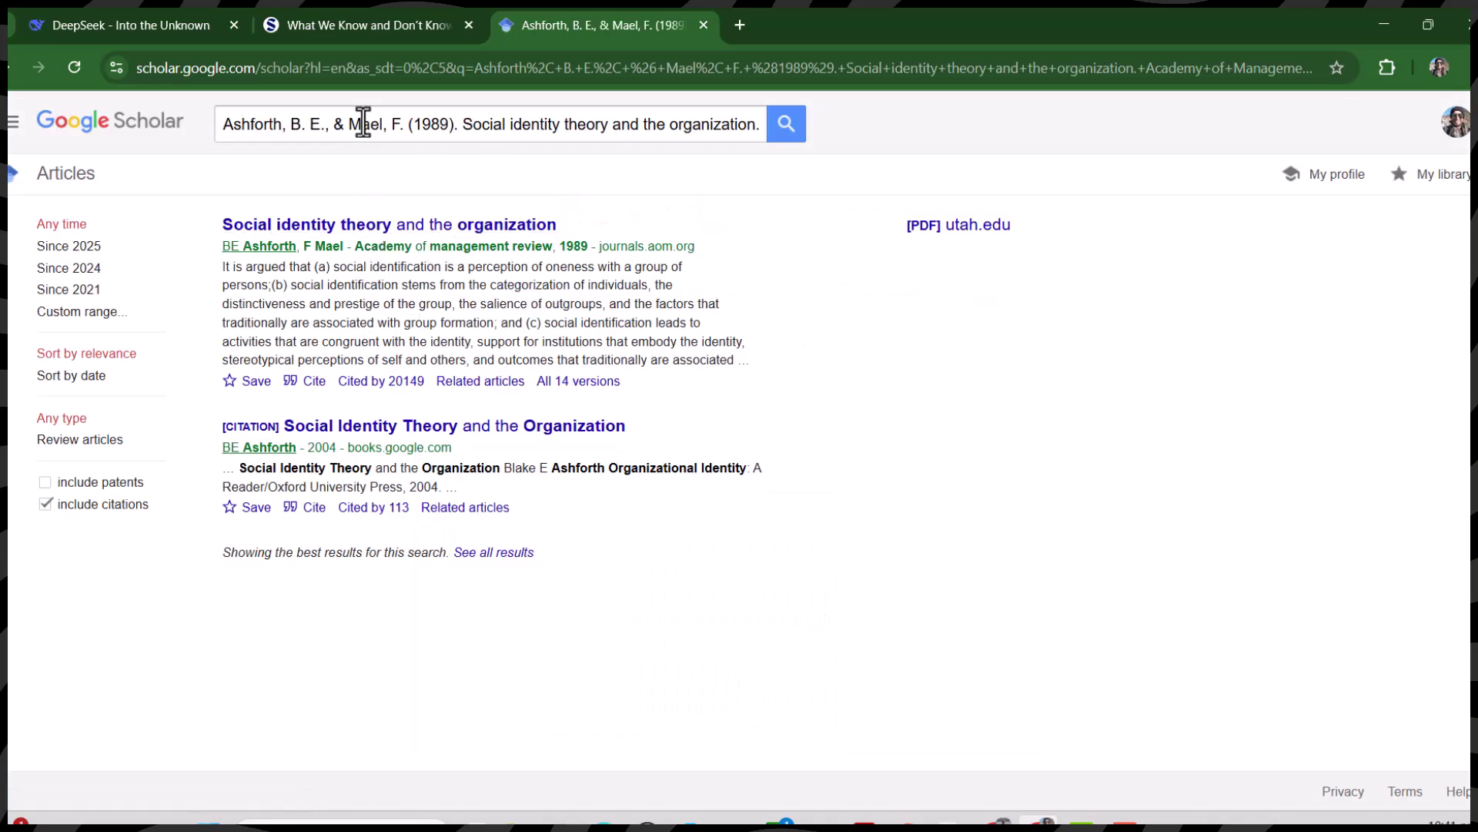
left_click(314, 382)
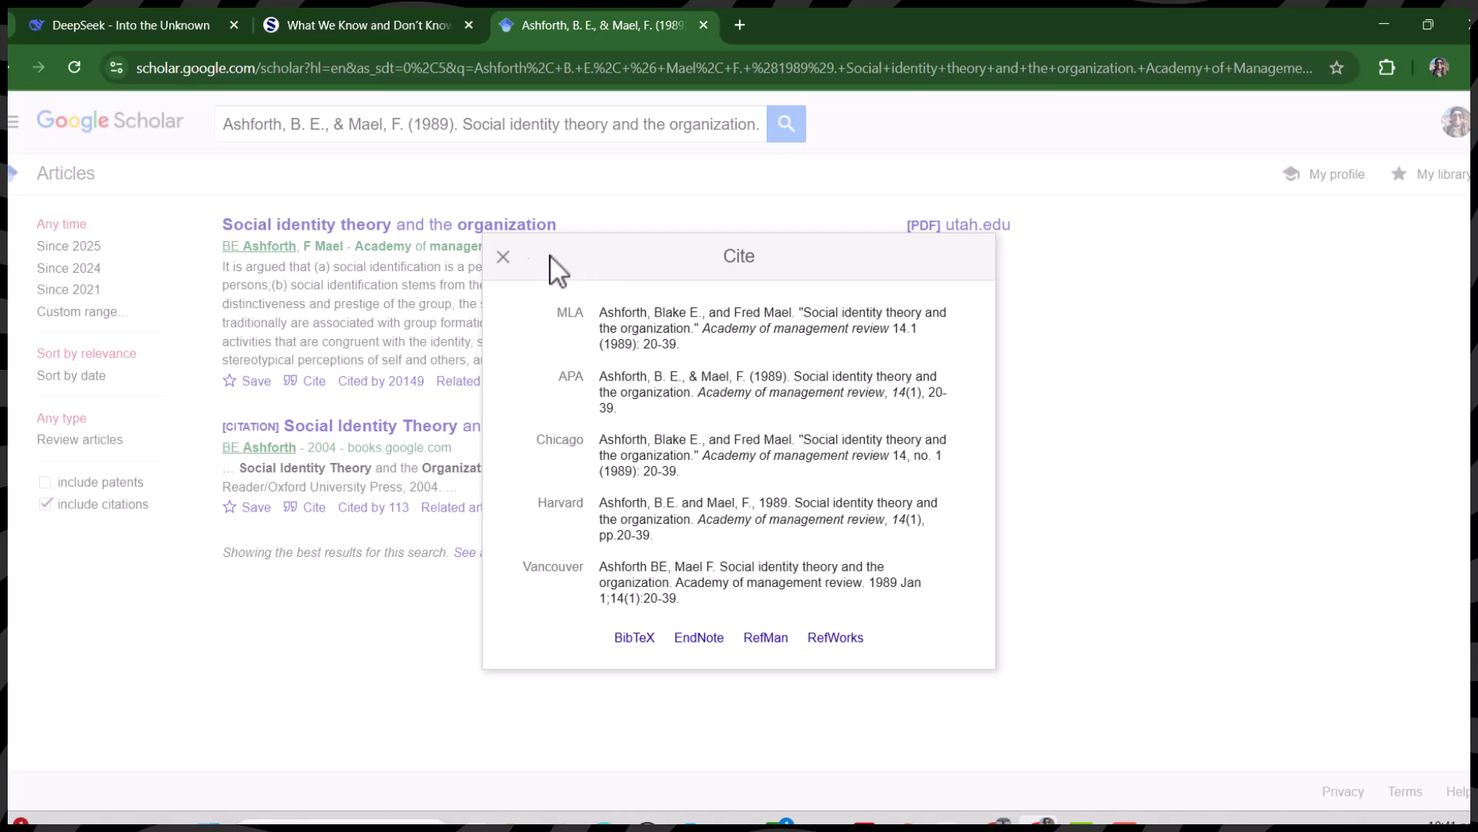
key("ctrl+1")
Confirm reference 13's Turker (2009) DOI on SpringerLink, then open reference 15's DOI
scroll(465, 362, "down", 8)
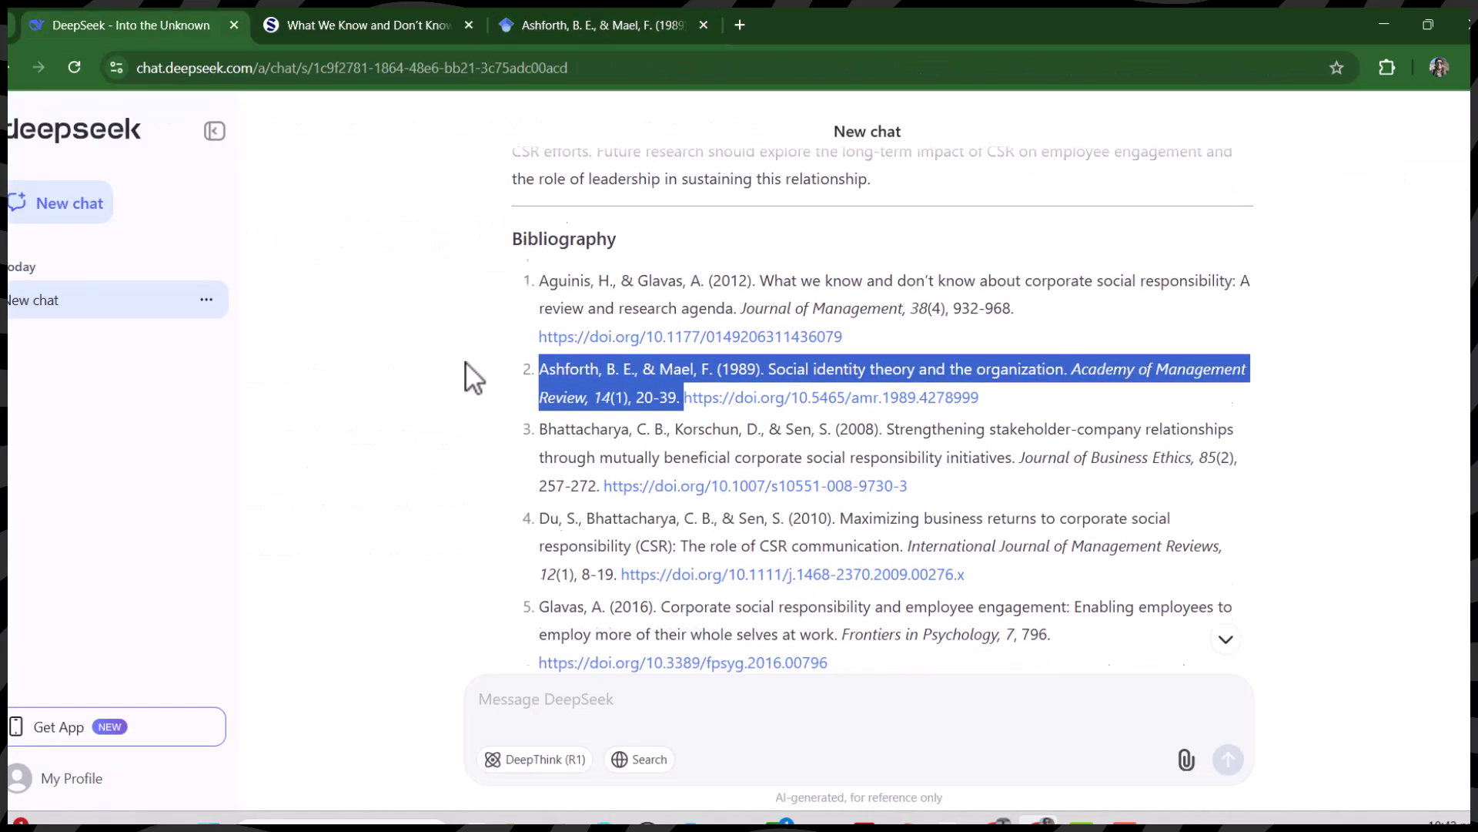
scroll(465, 362, "down", 3)
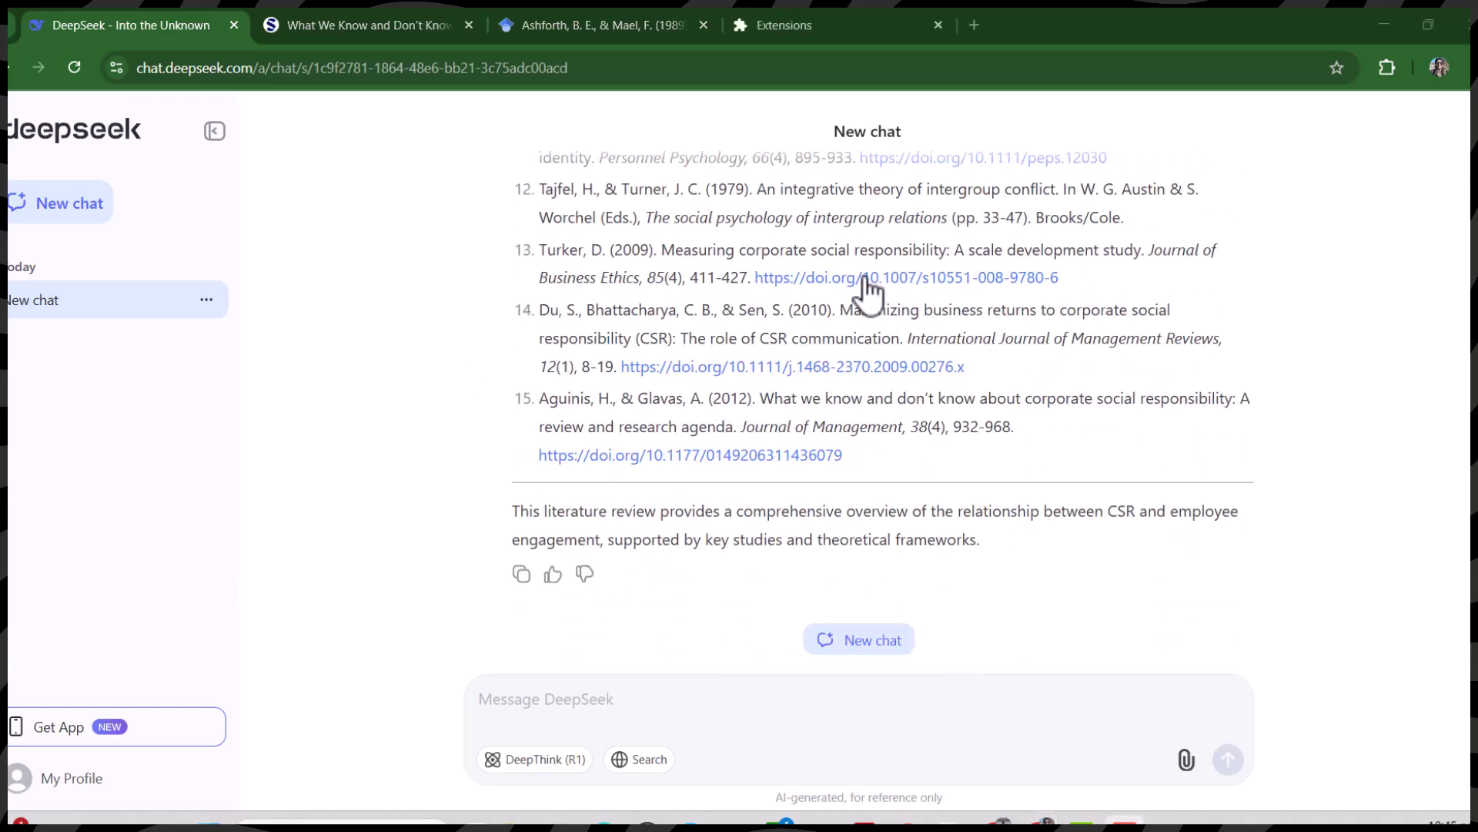
right_click(825, 291)
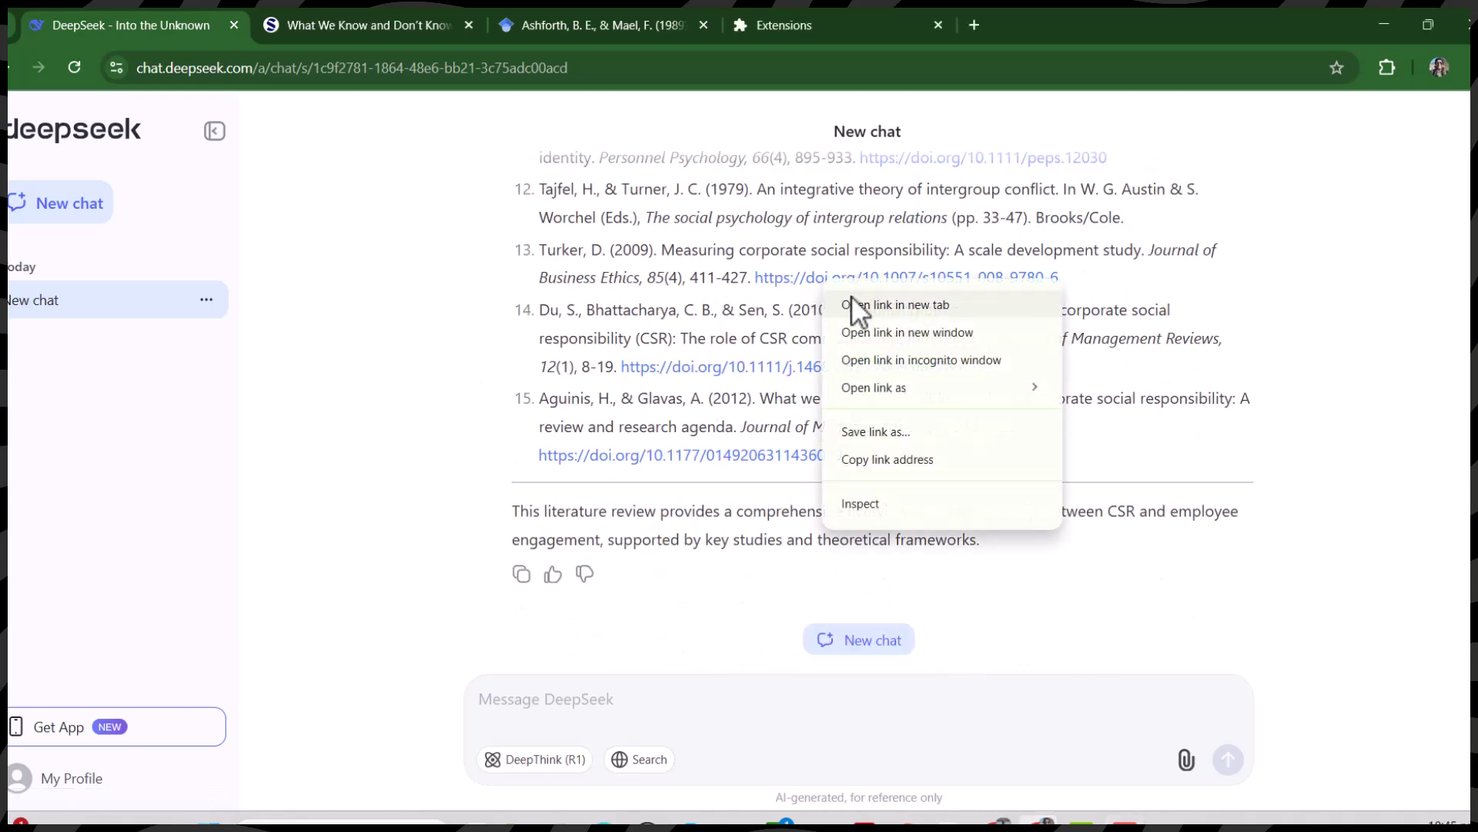
left_click(851, 294)
key("ctrl+Tab")
left_click_drag(420, 393, 266, 351)
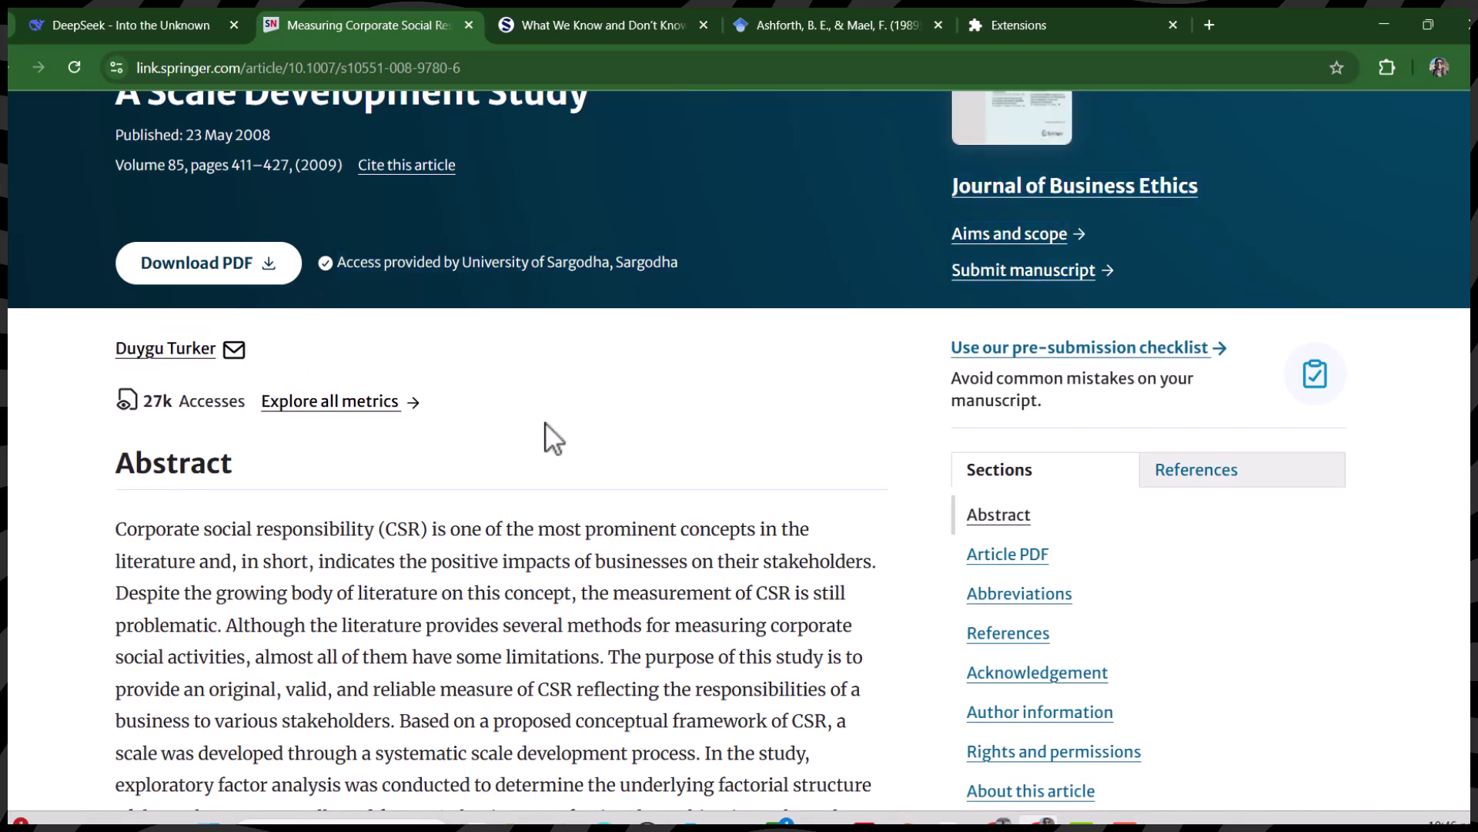
scroll(546, 432, "down", 1)
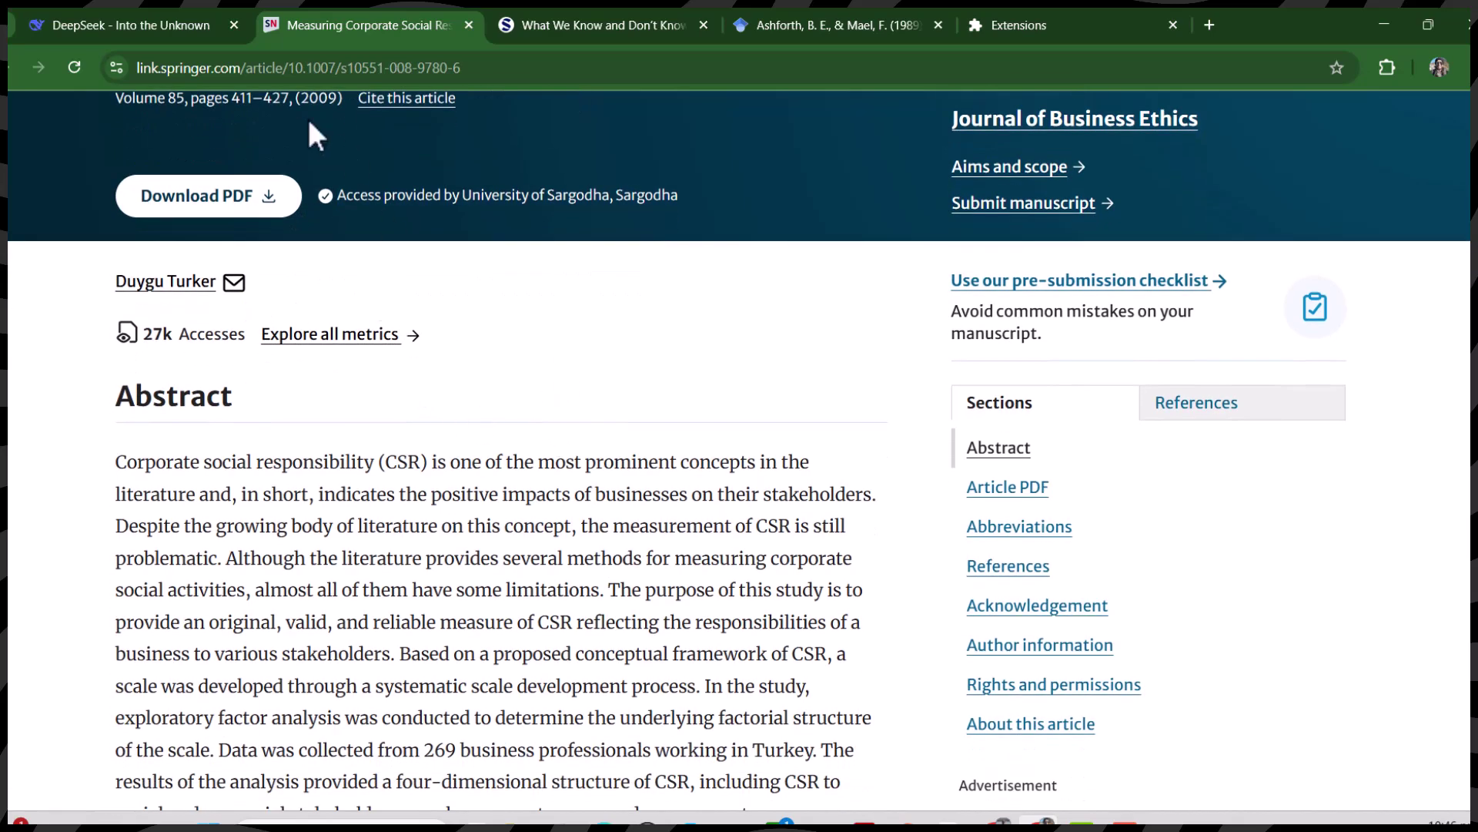
left_click(183, 37)
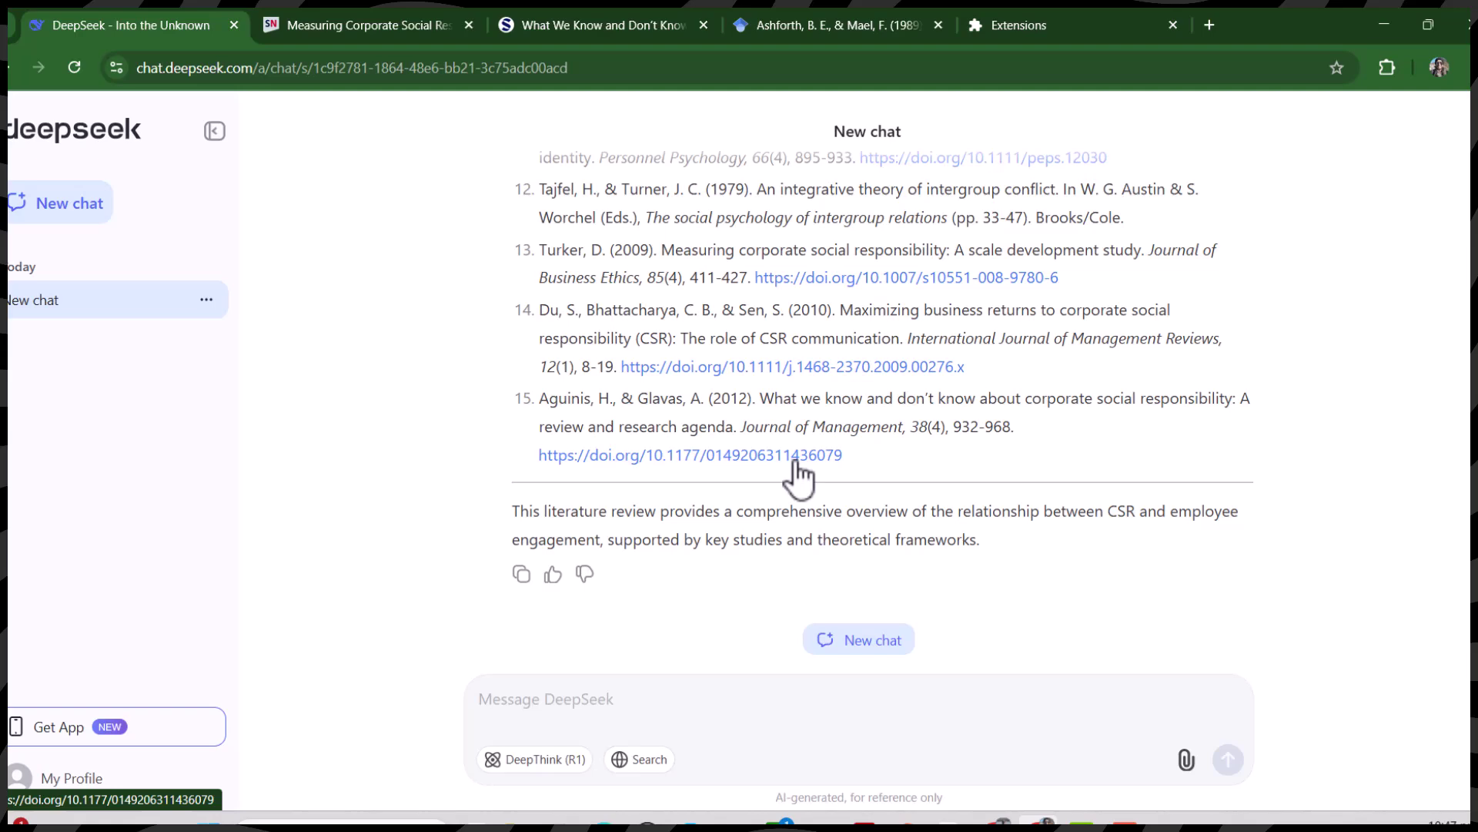
left_click(795, 456)
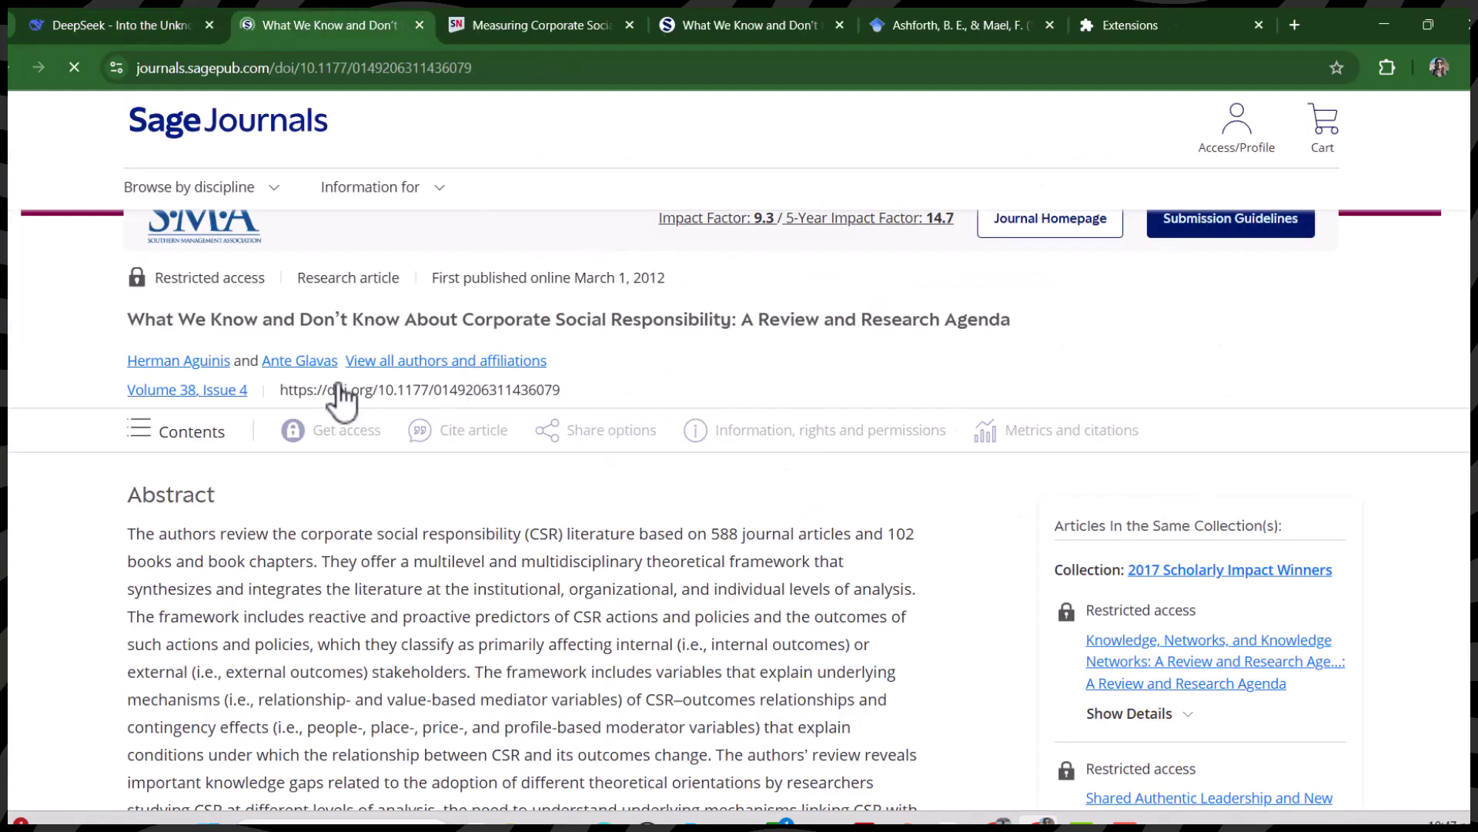
Return to the DeepSeek chat showing the generated reference list
key("ctrl+shift+Tab")
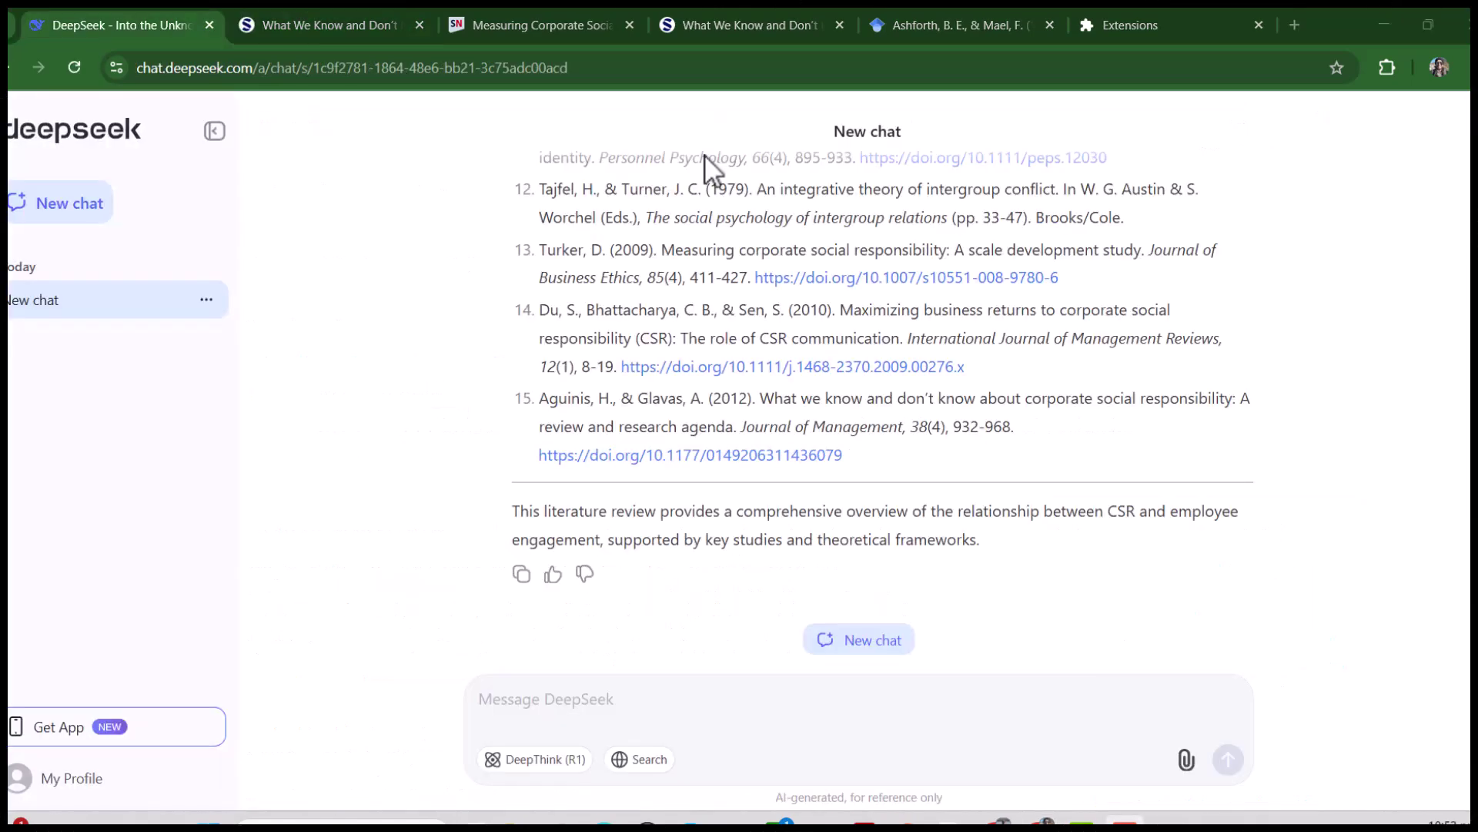